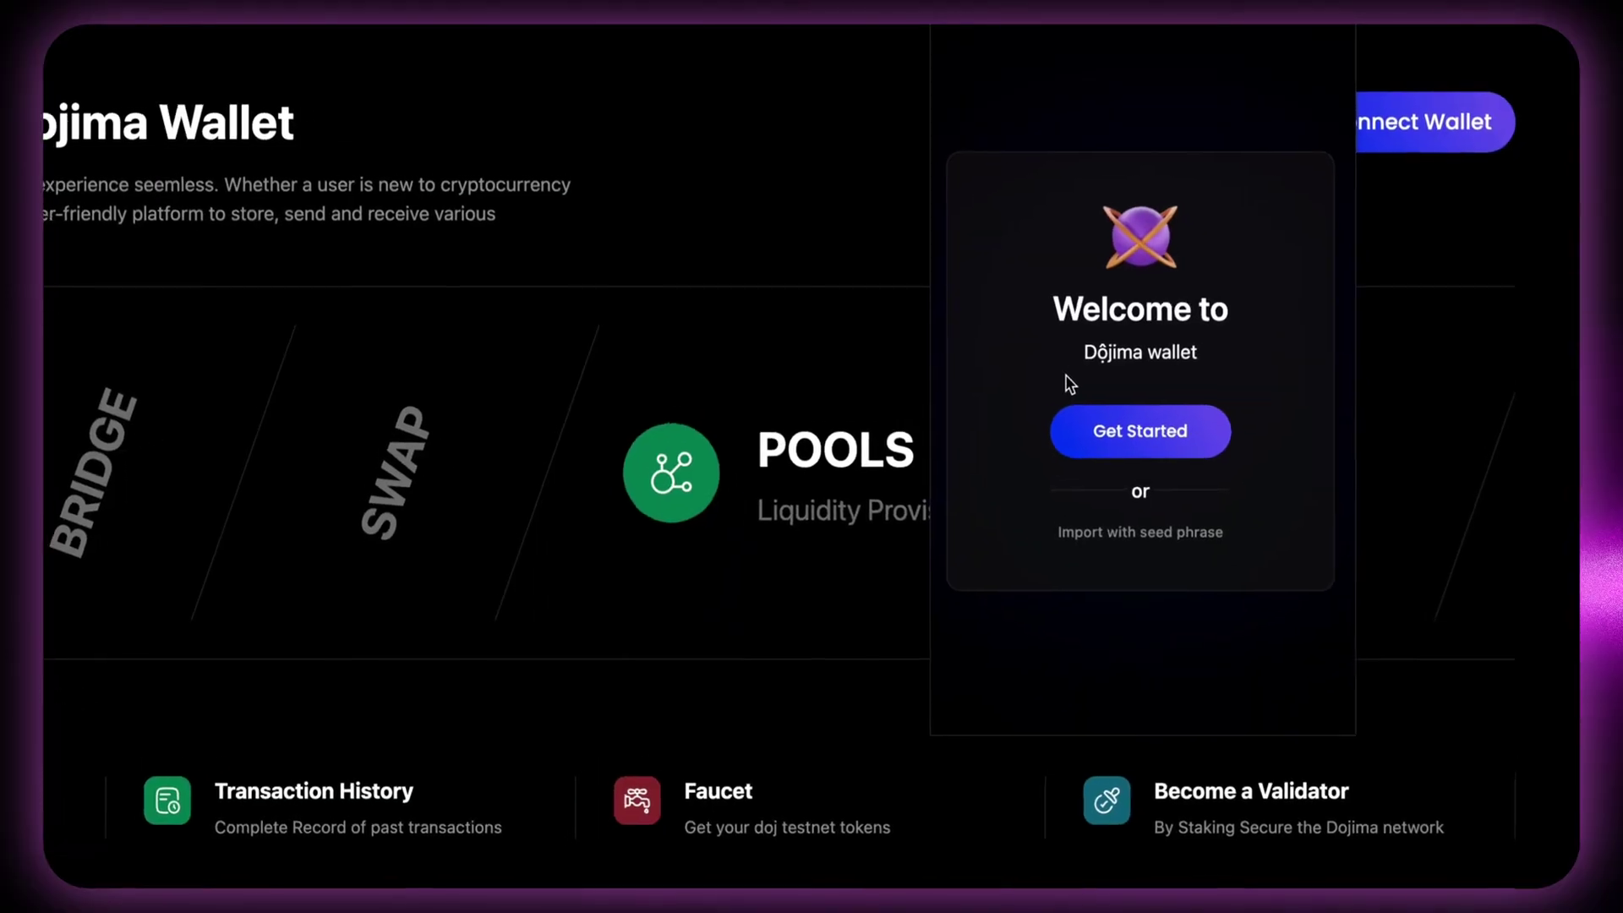
# Enter a new wallet password in Password and Re-Password and continue to the 12-word seed
pyautogui.click(1065, 461)
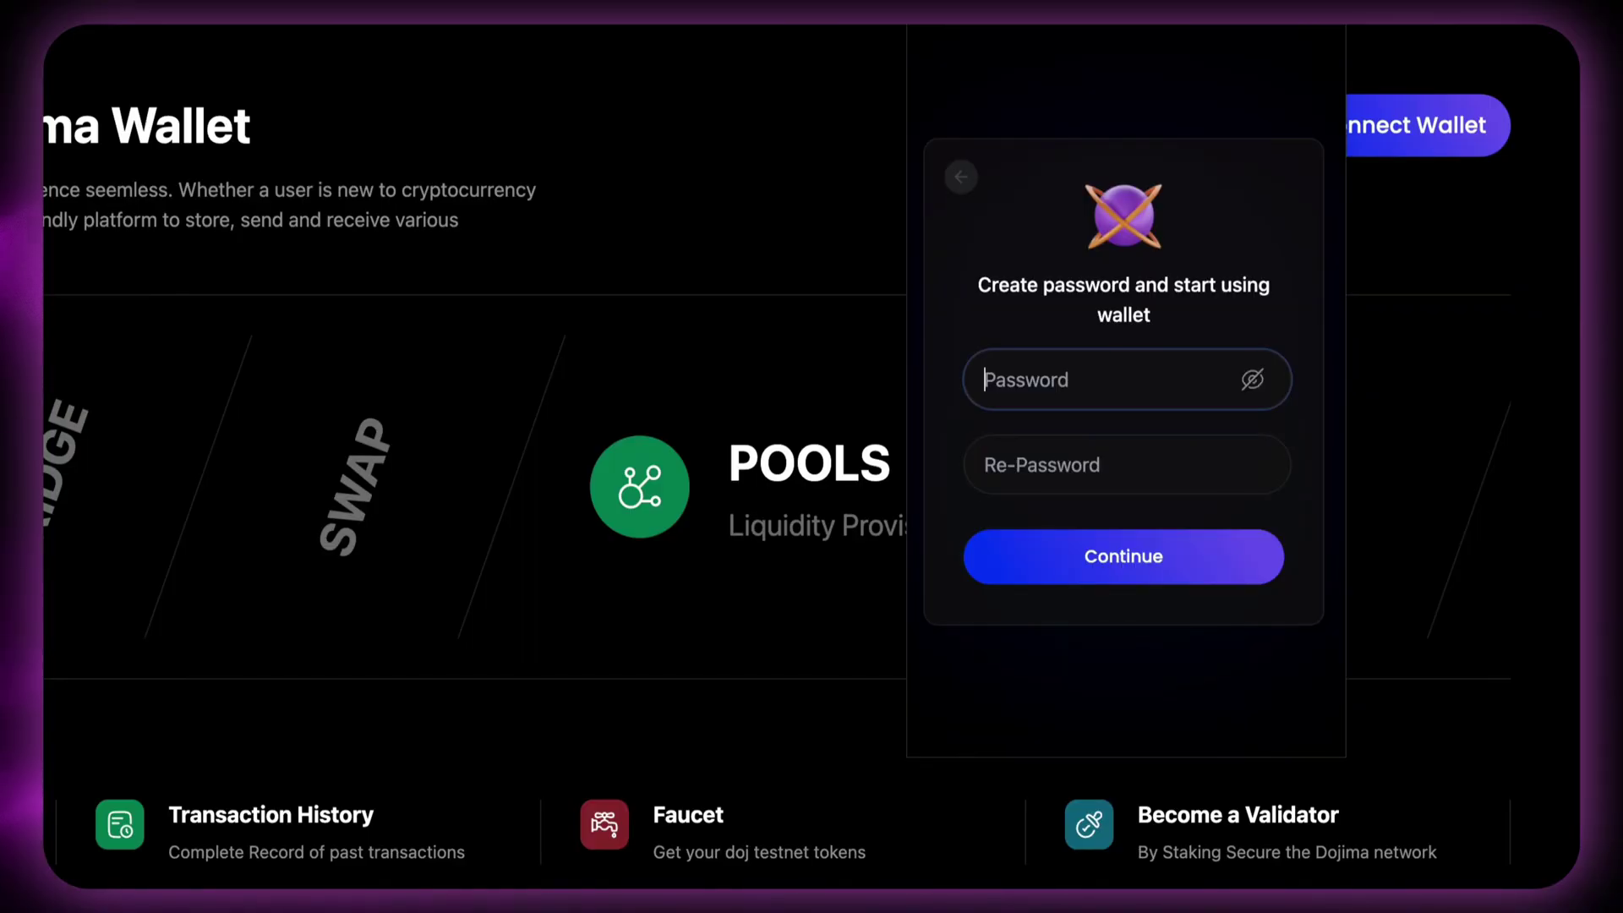
pyautogui.write('a')
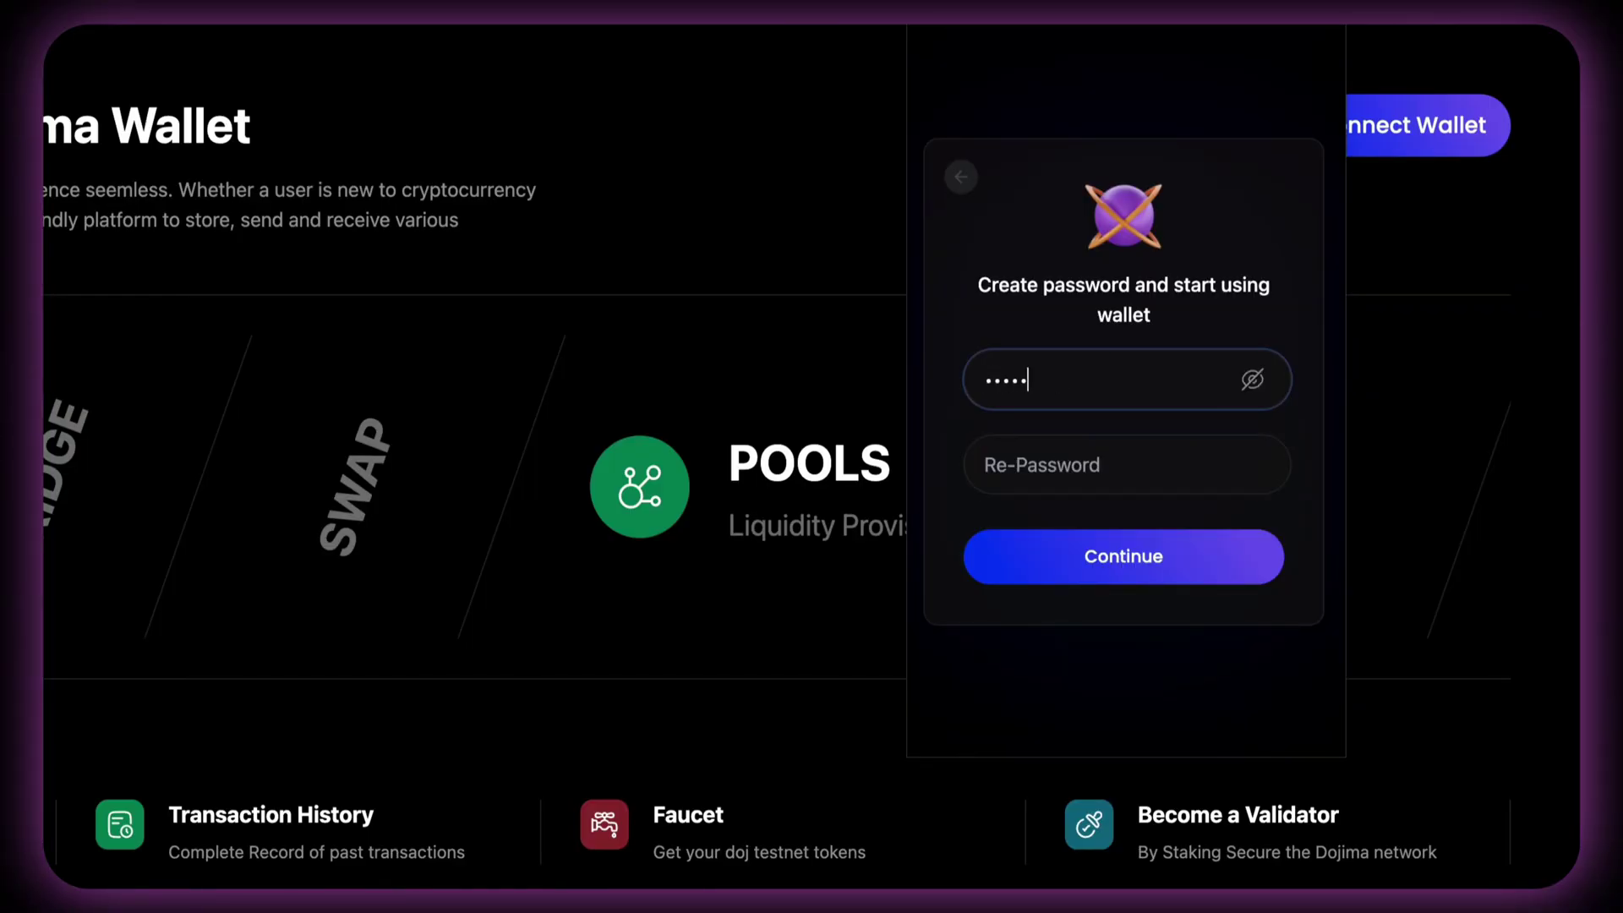
pyautogui.write('a')
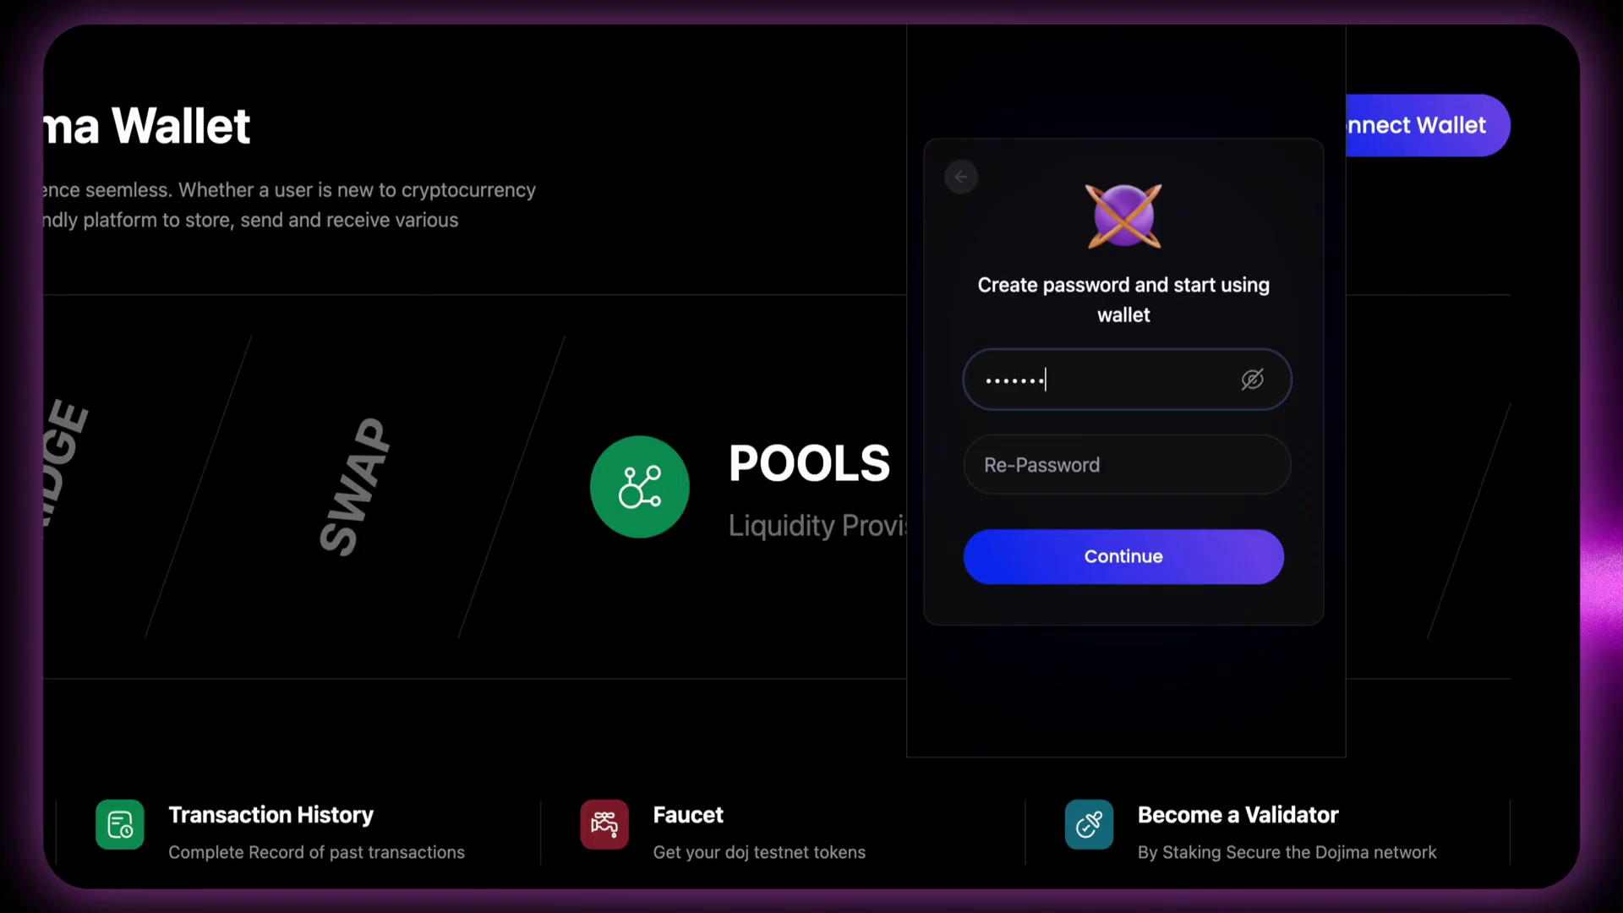
pyautogui.write('aa')
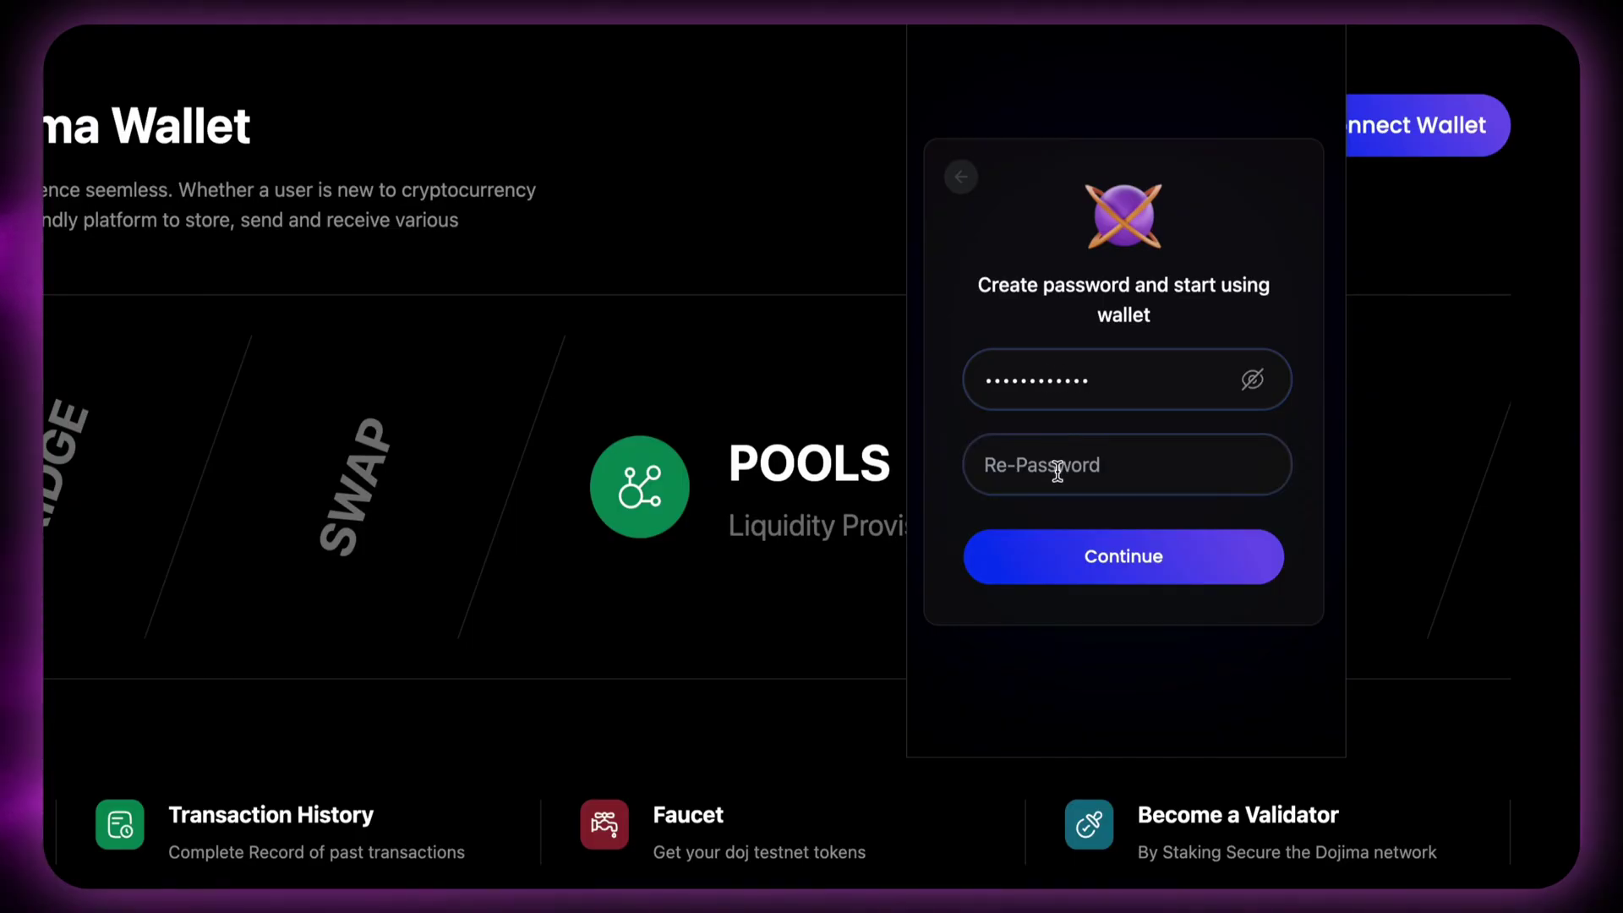
pyautogui.click(1058, 472)
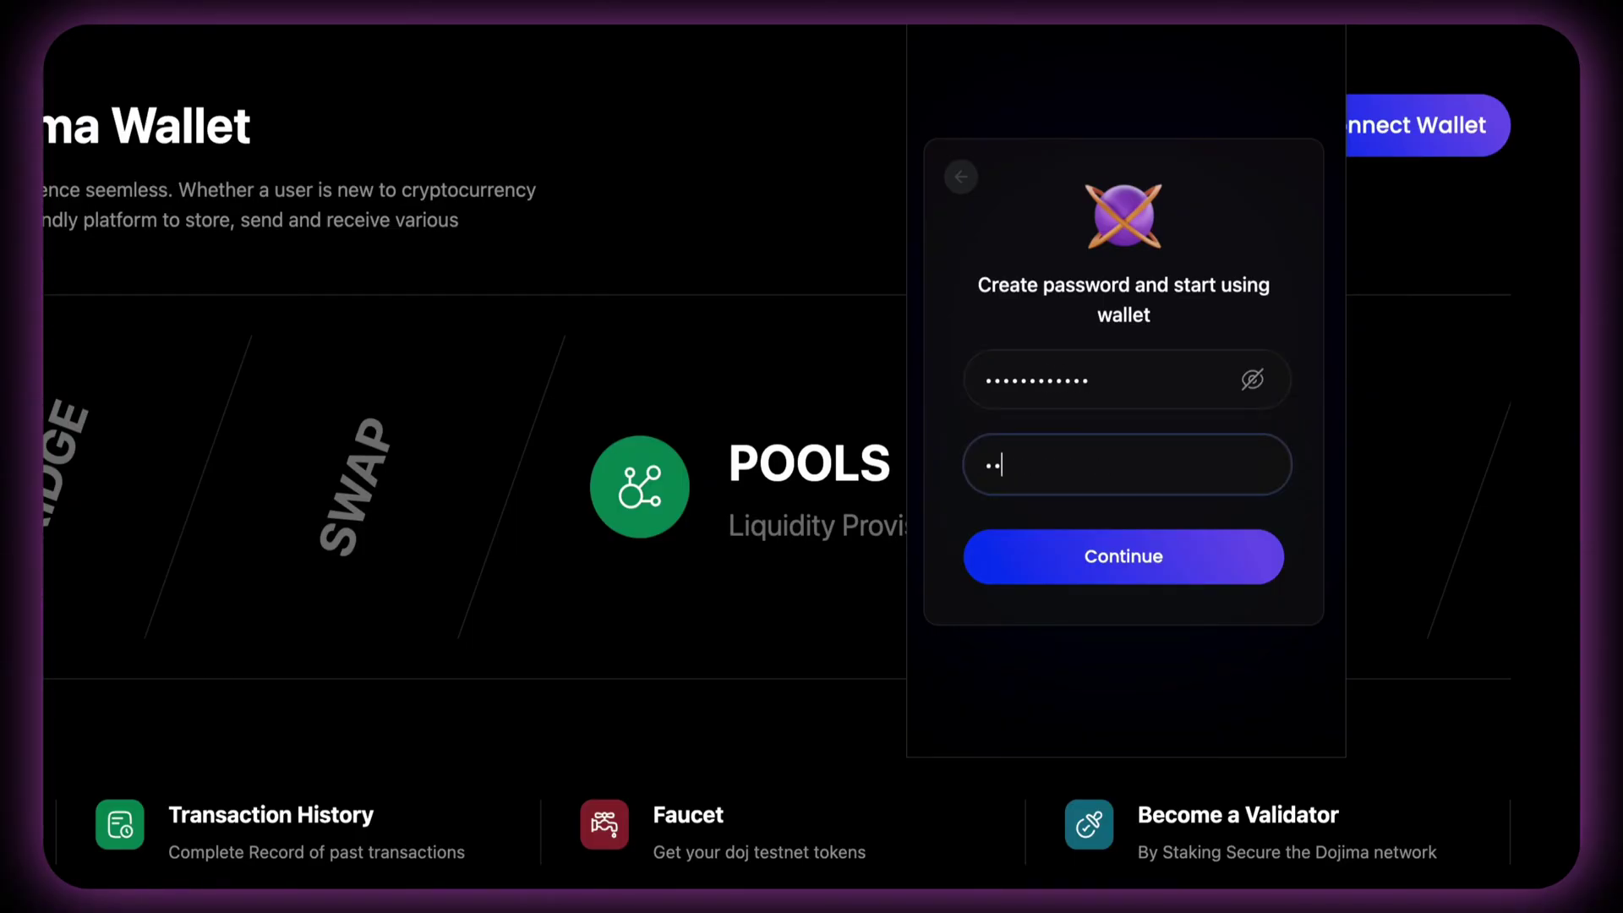
pyautogui.write('aaa')
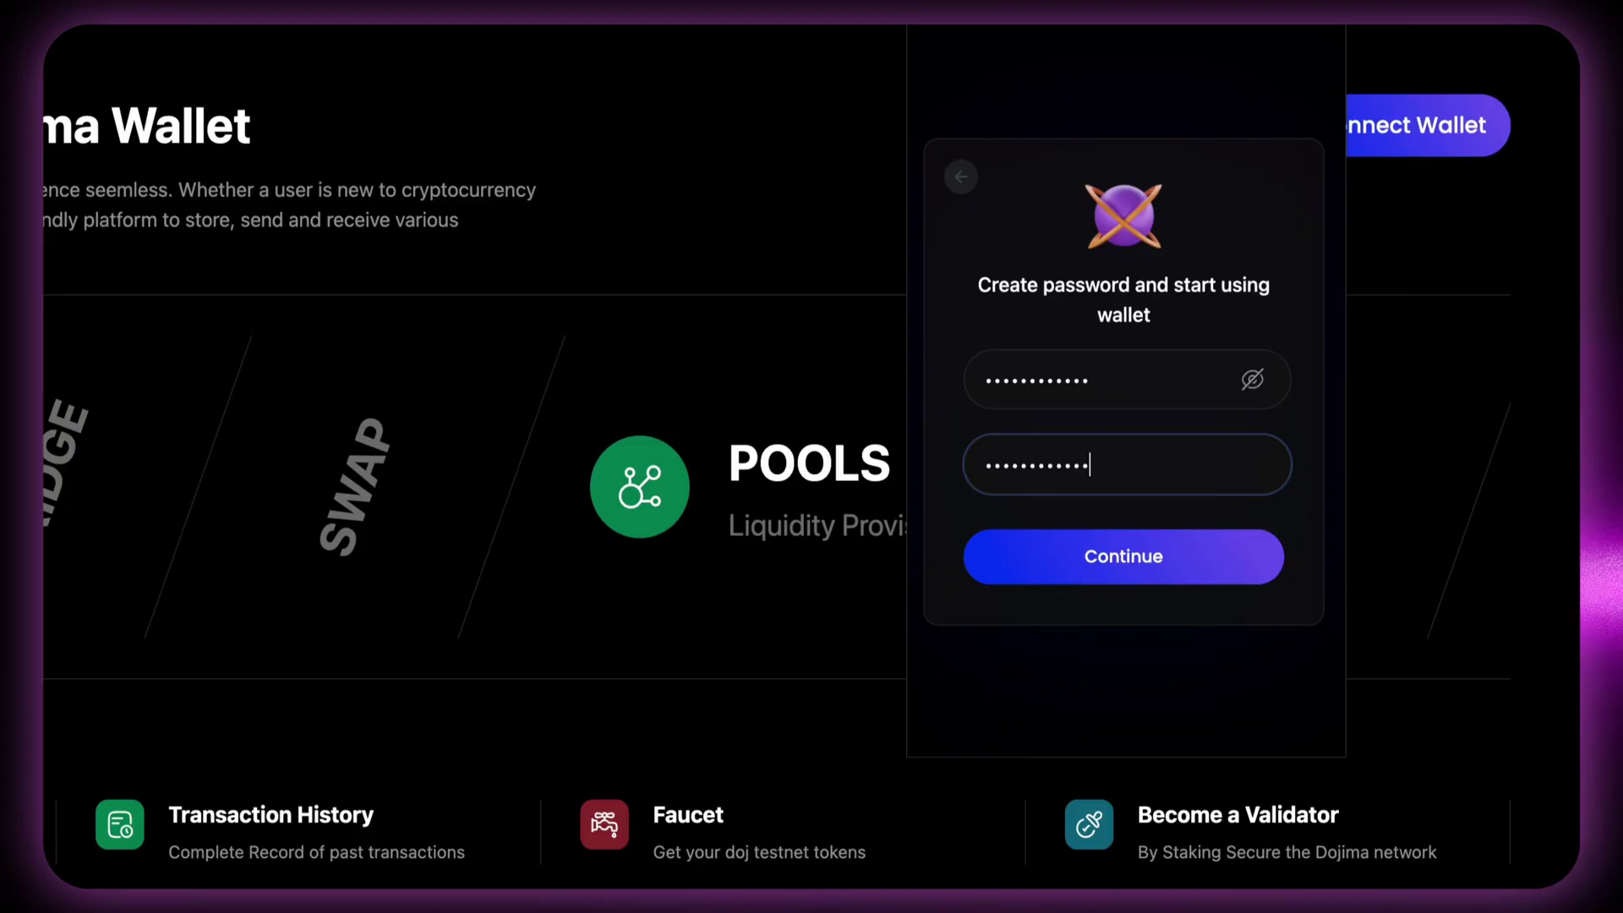
pyautogui.click(1059, 583)
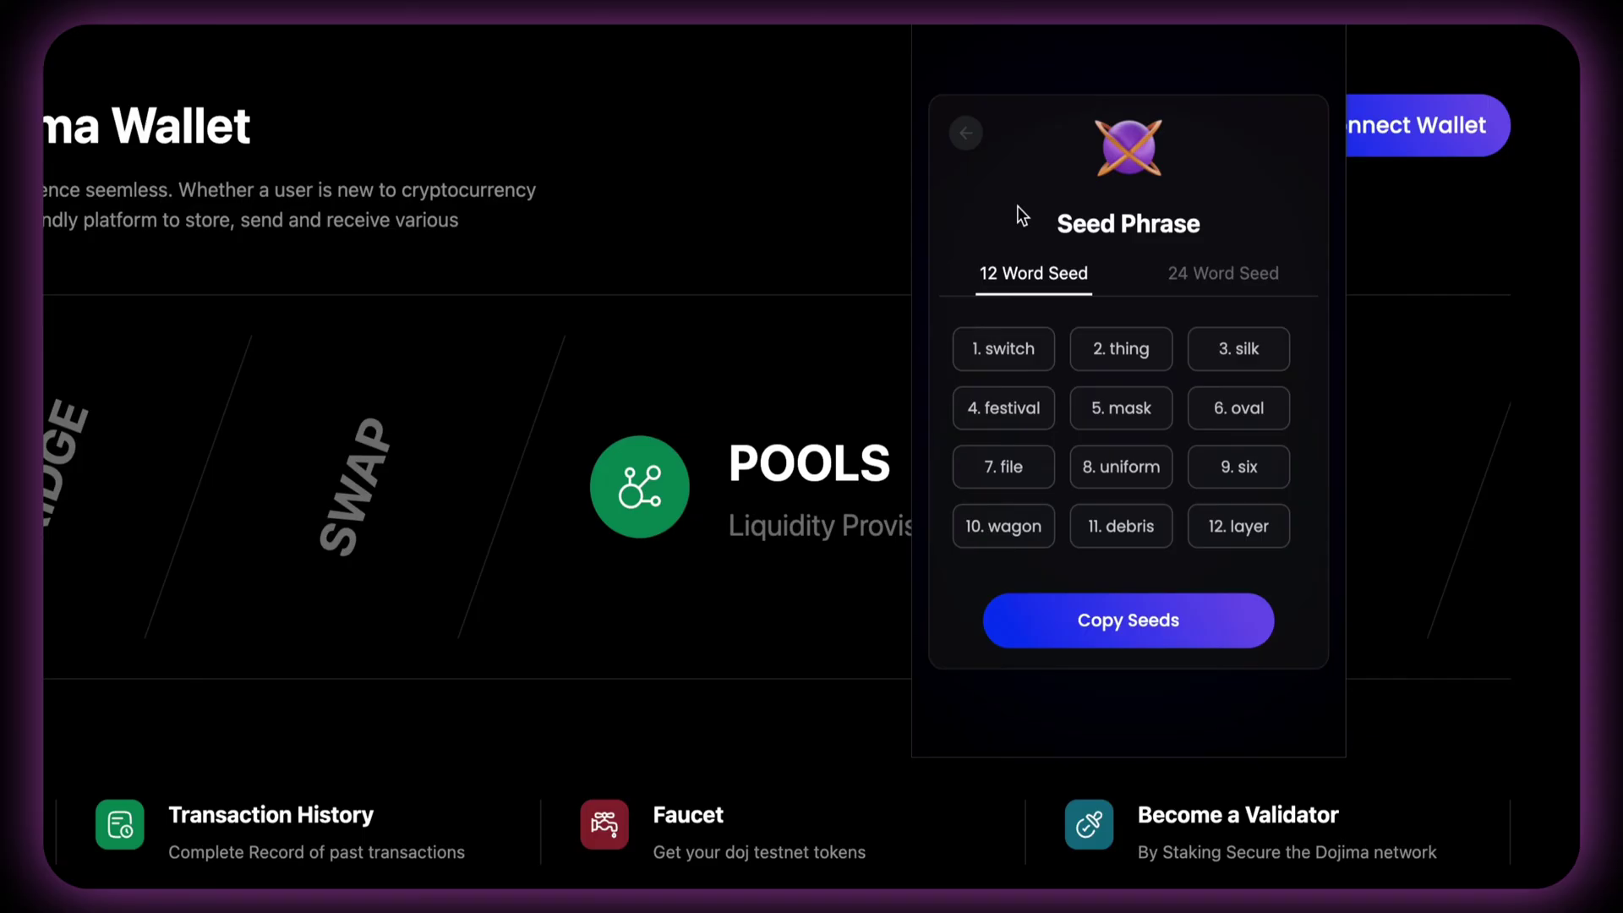
# Preview the 24-word option, then copy and save the 12-word seed phrase
pyautogui.click(1204, 275)
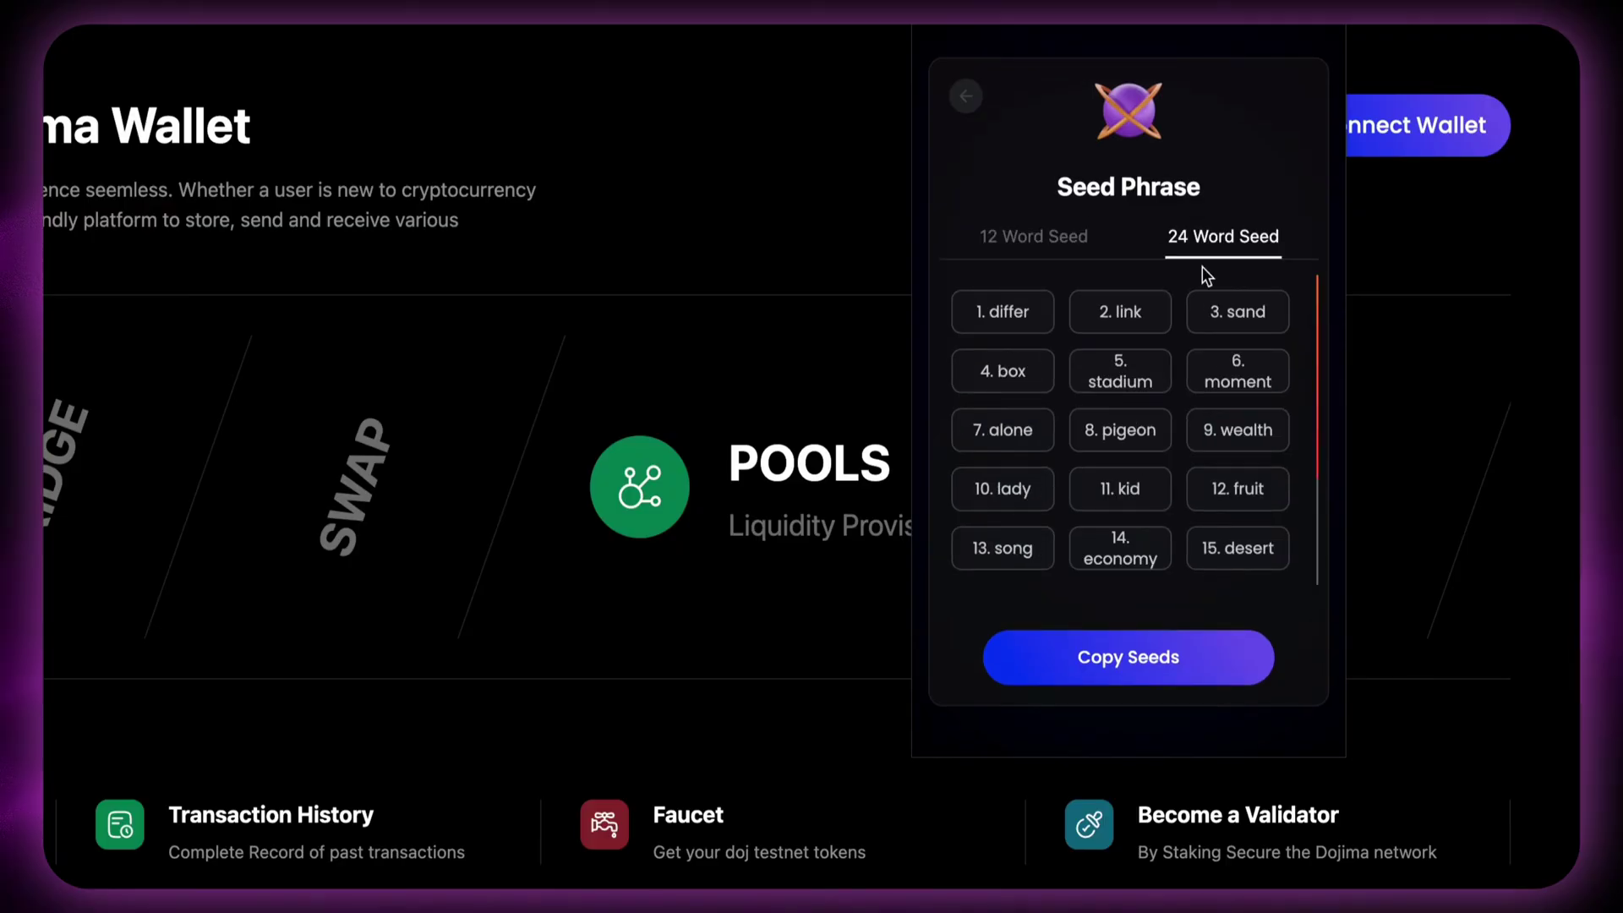
pyautogui.click(1029, 233)
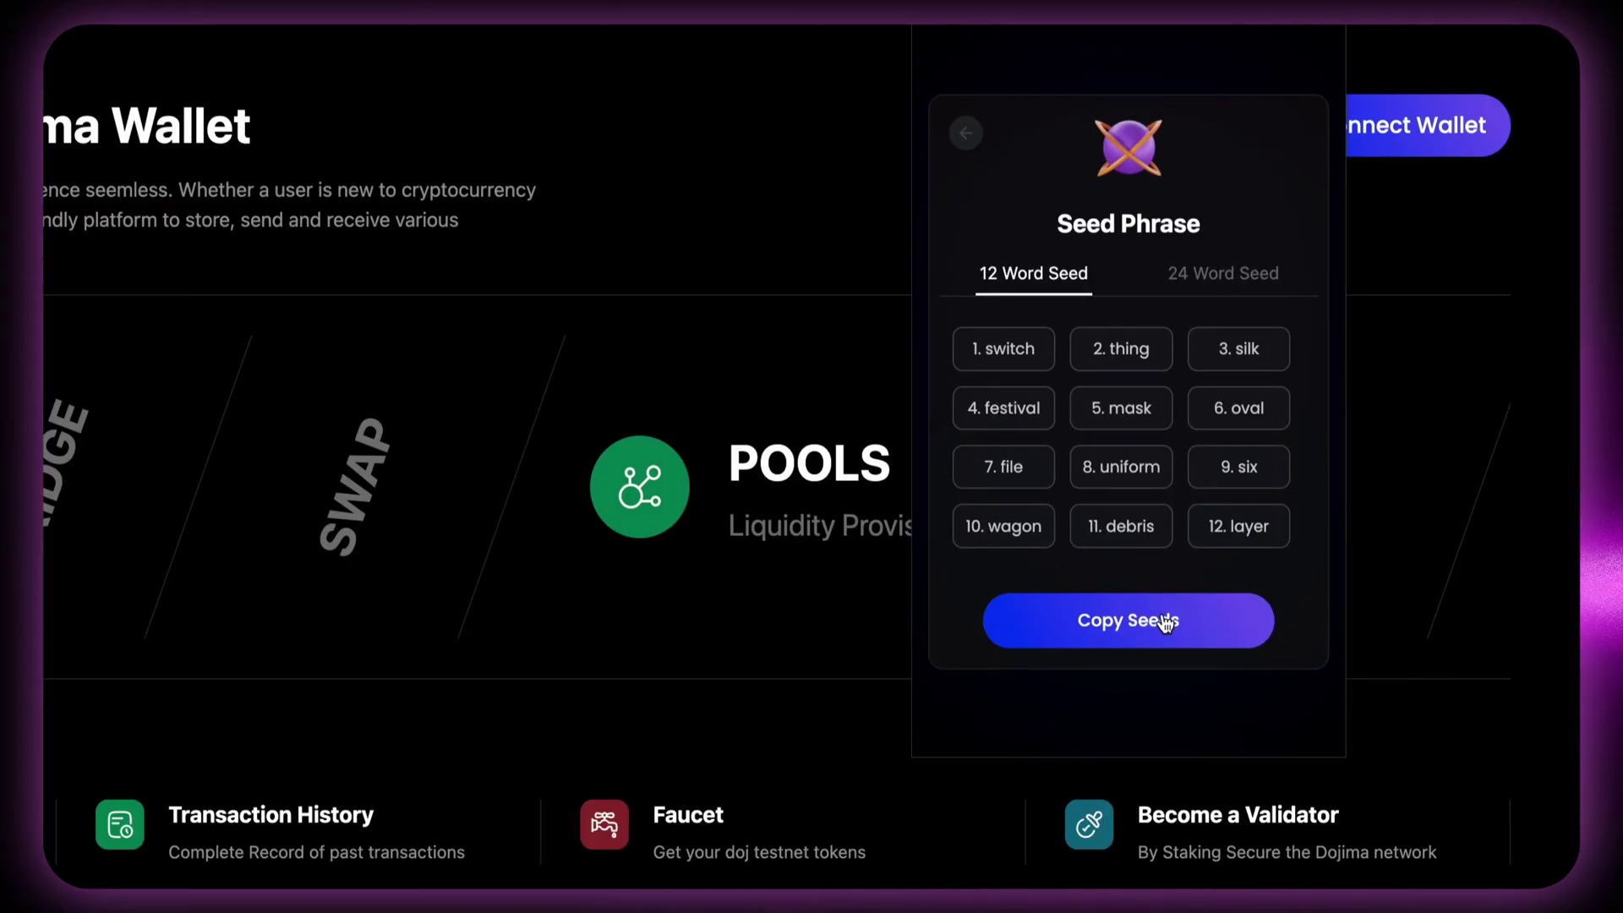
pyautogui.click(1168, 624)
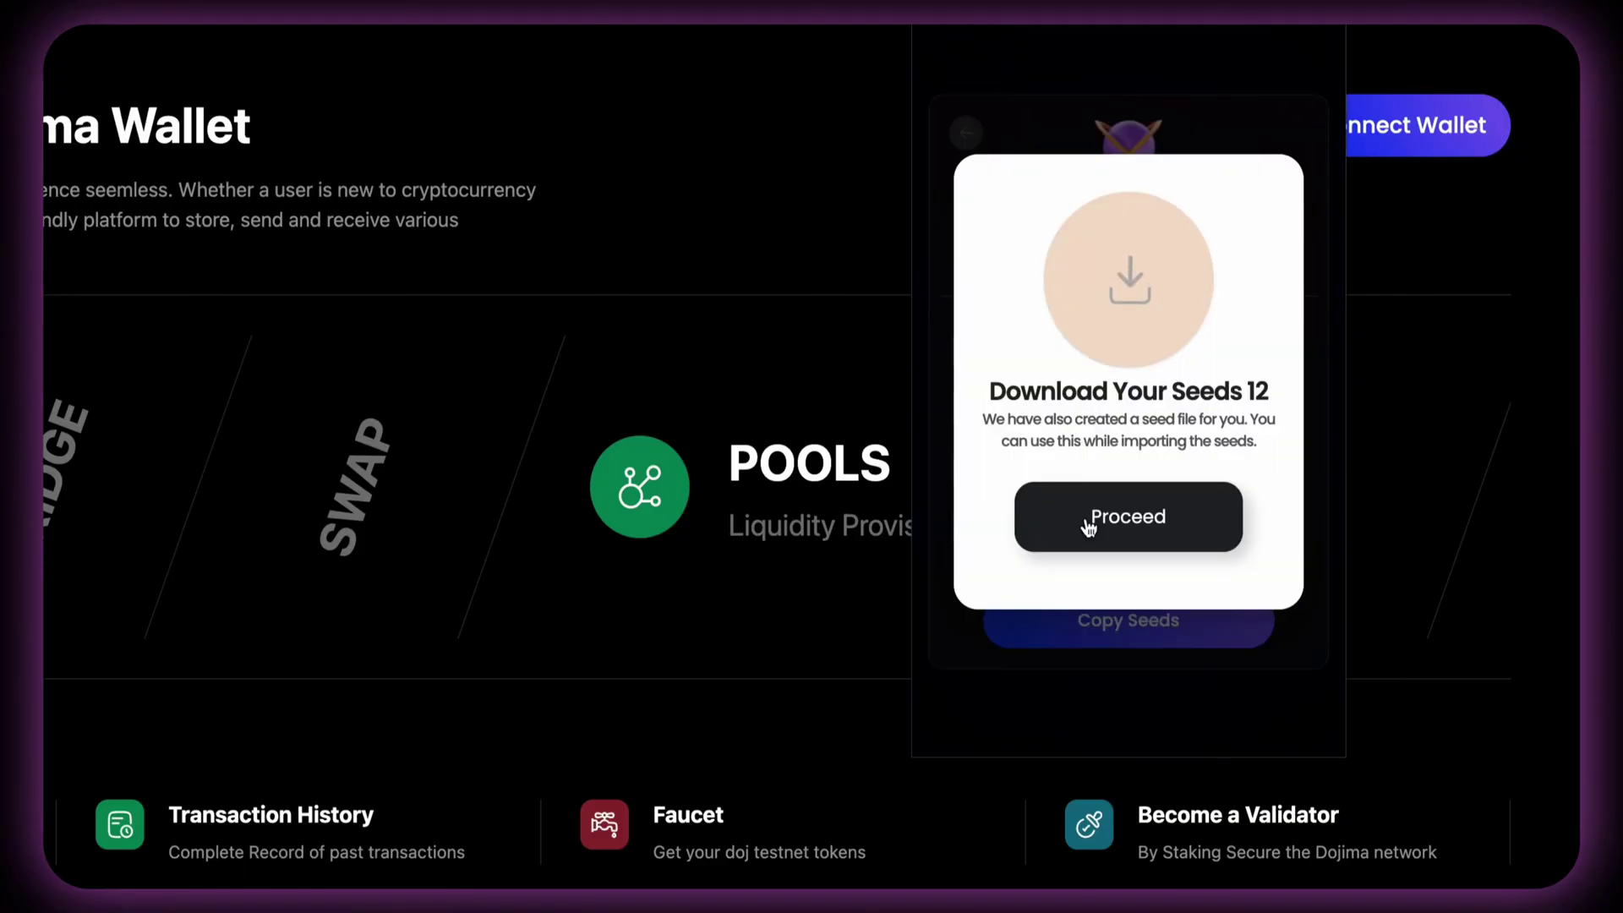
pyautogui.click(1088, 526)
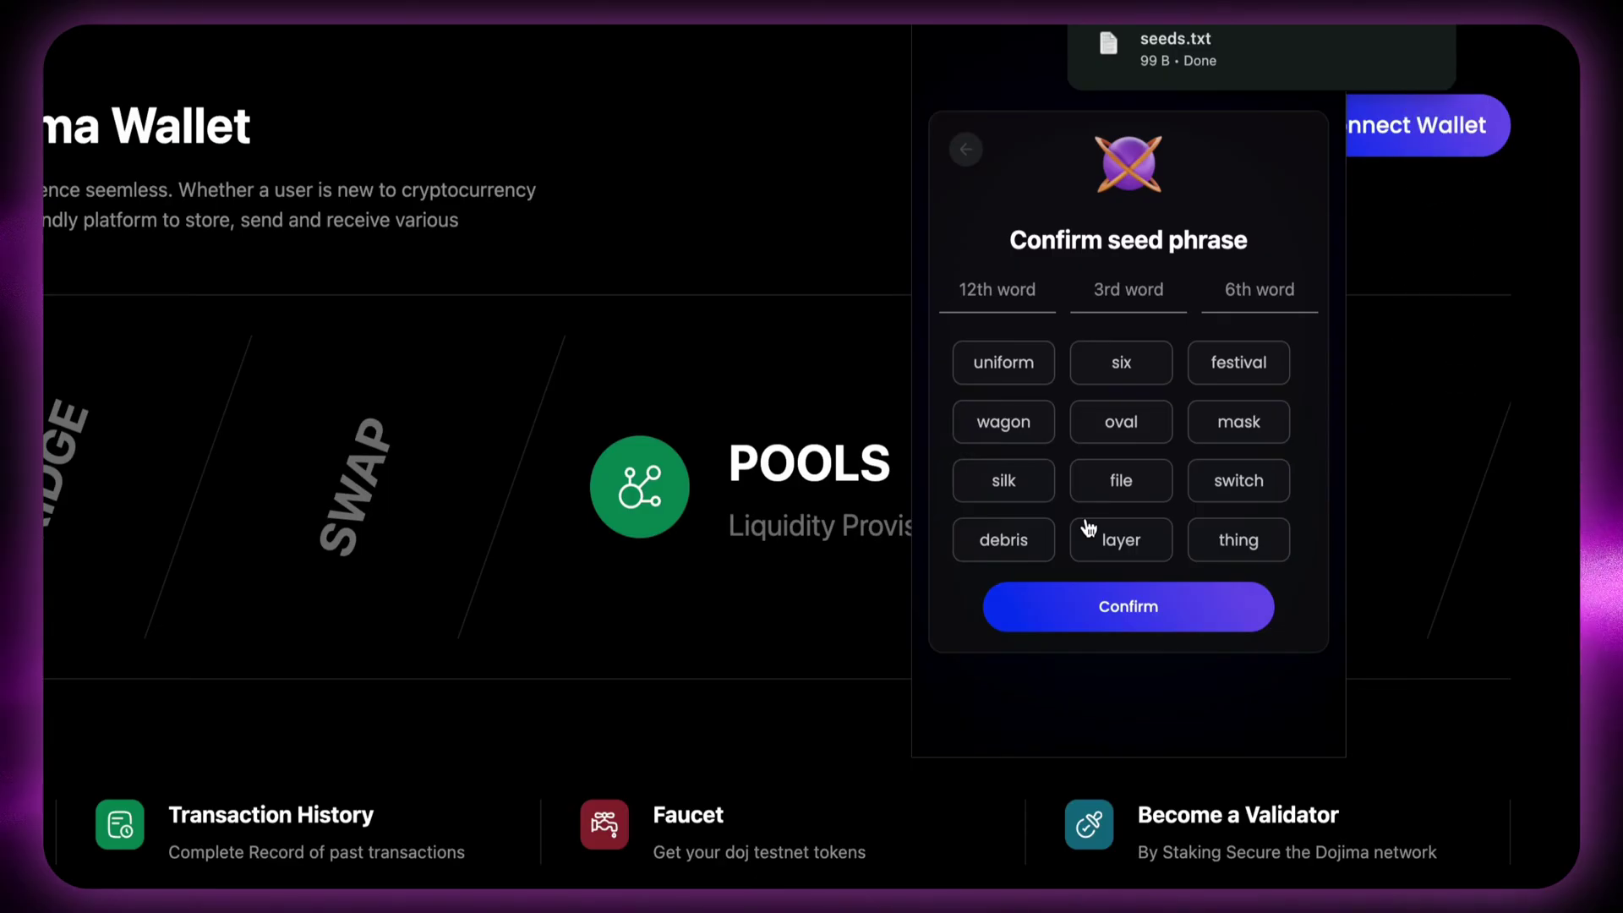
# Verify the requested seed words silk and oval to open the new wallet
pyautogui.click(1018, 495)
pyautogui.click(1121, 422)
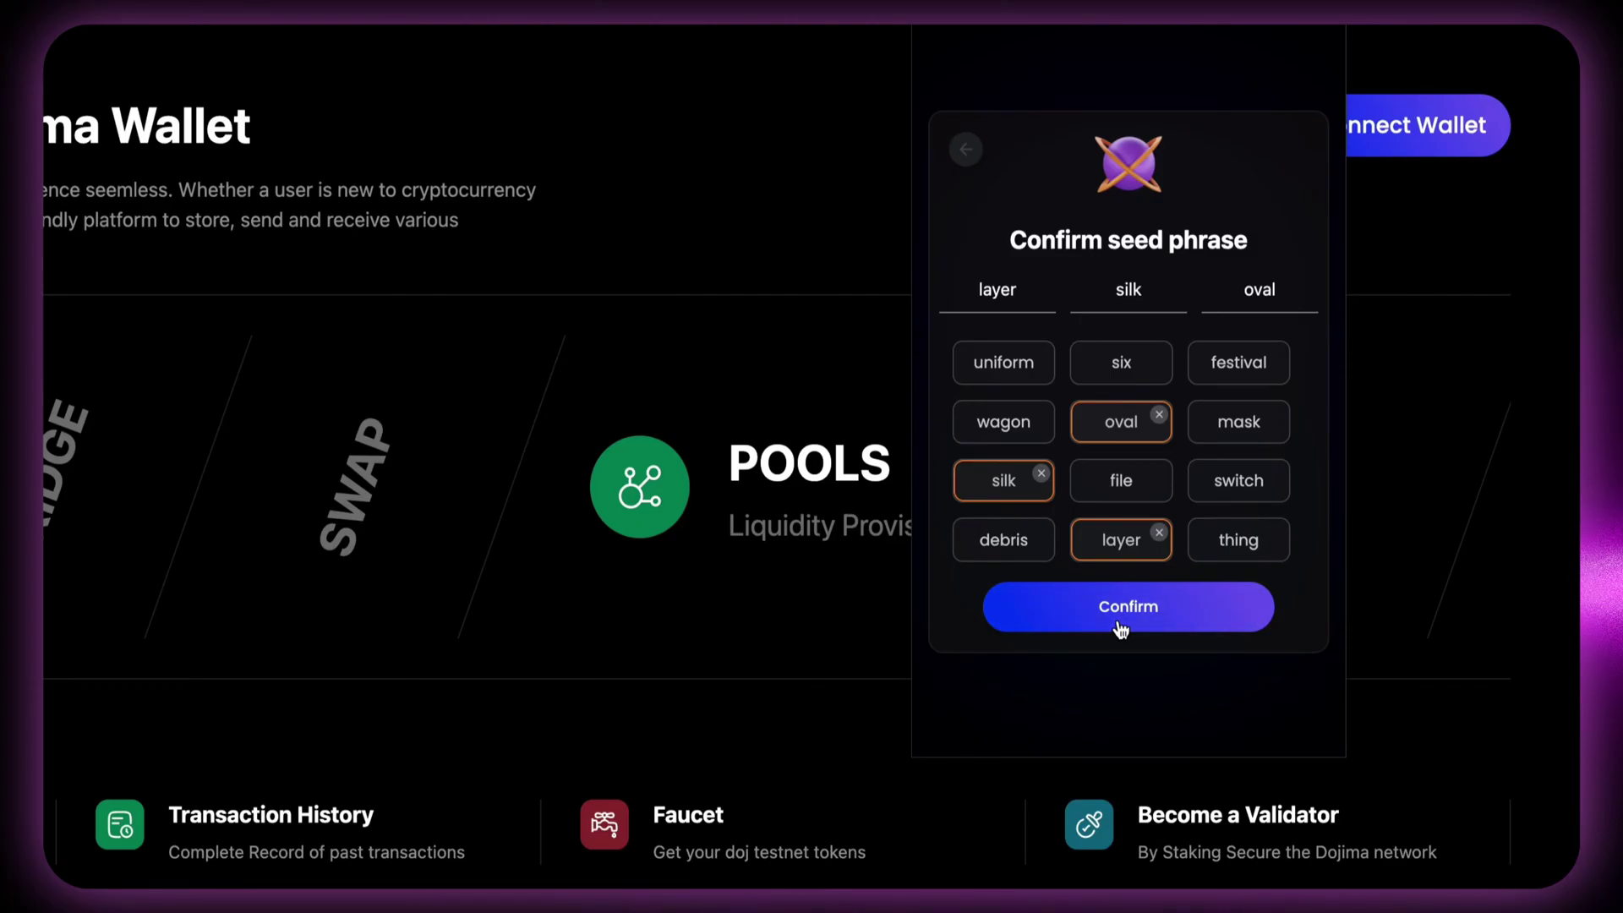
pyautogui.click(1121, 625)
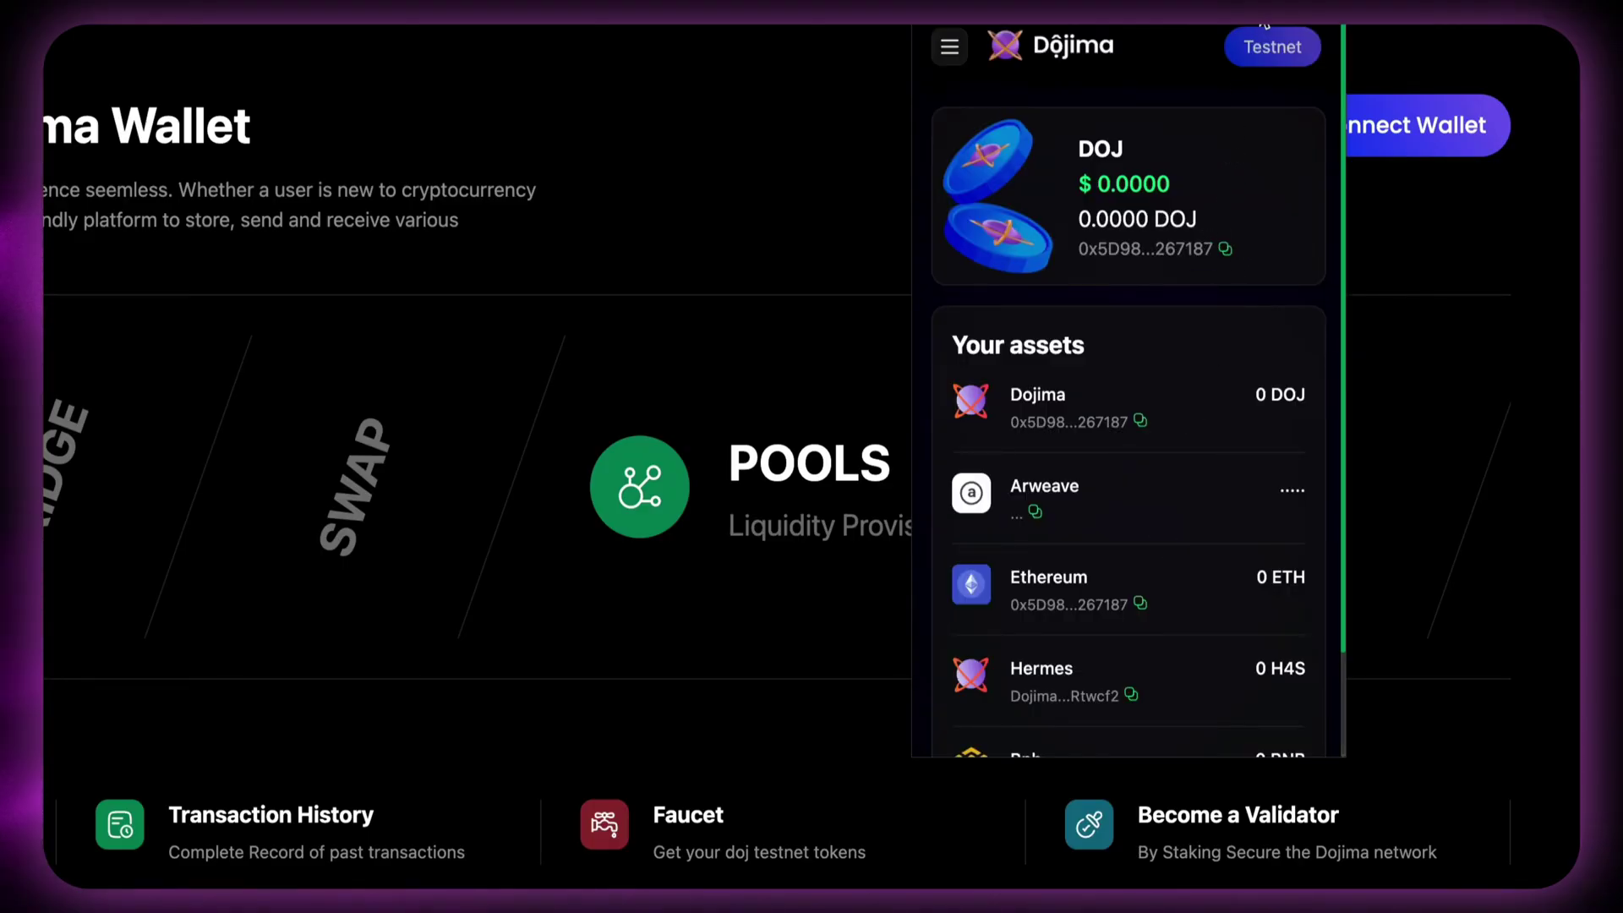
pyautogui.scroll(-3, 1227, 392)
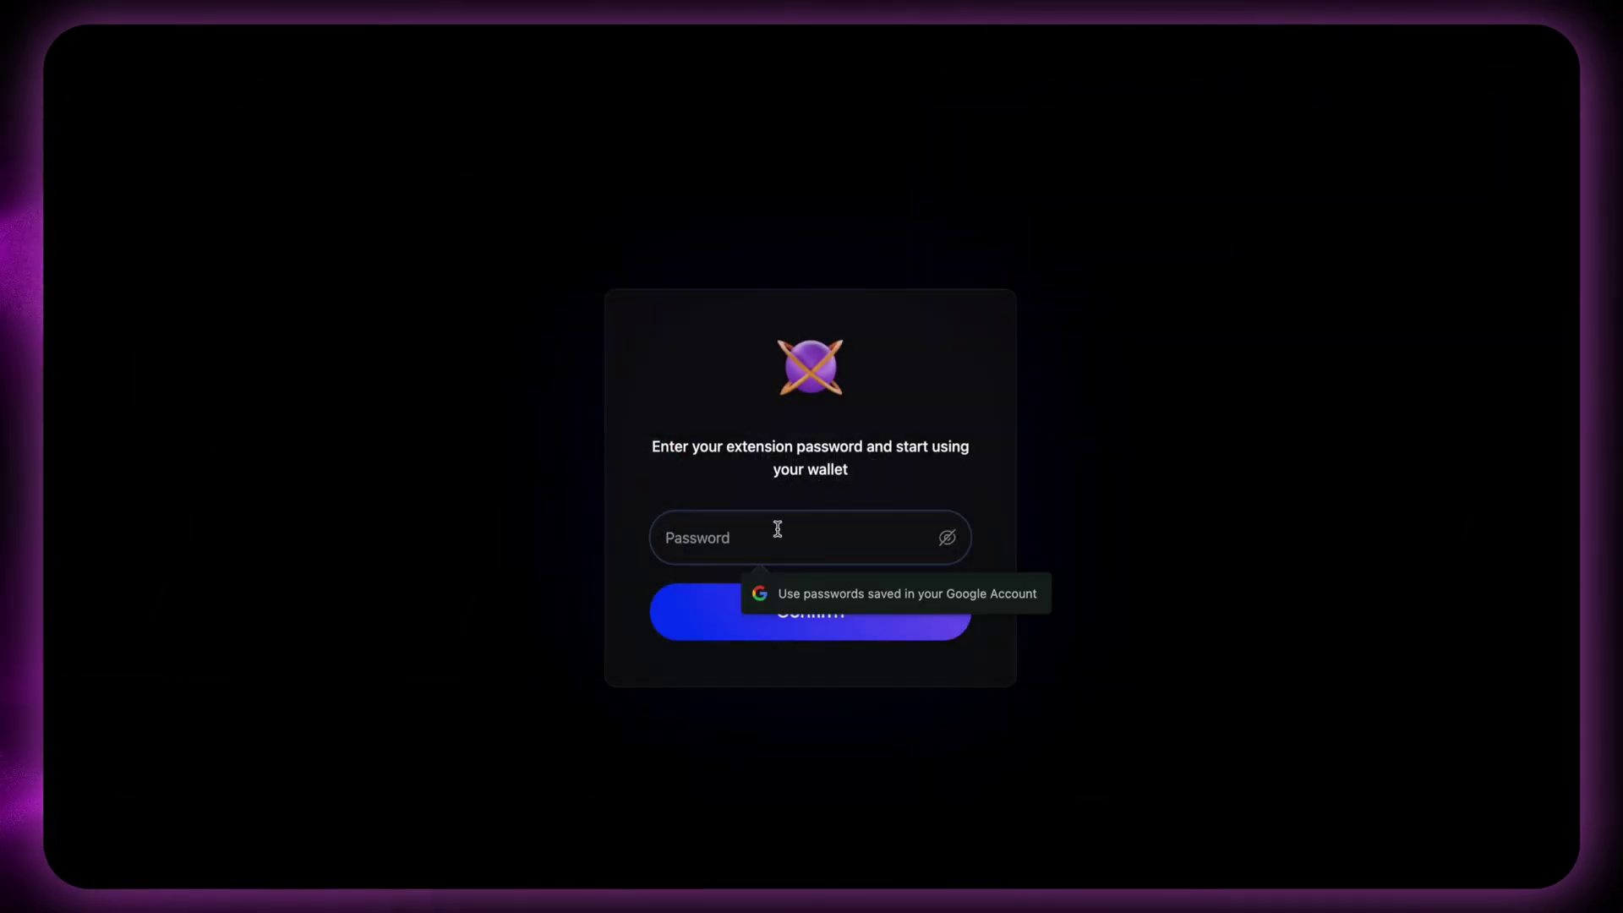
pyautogui.write('••••••')
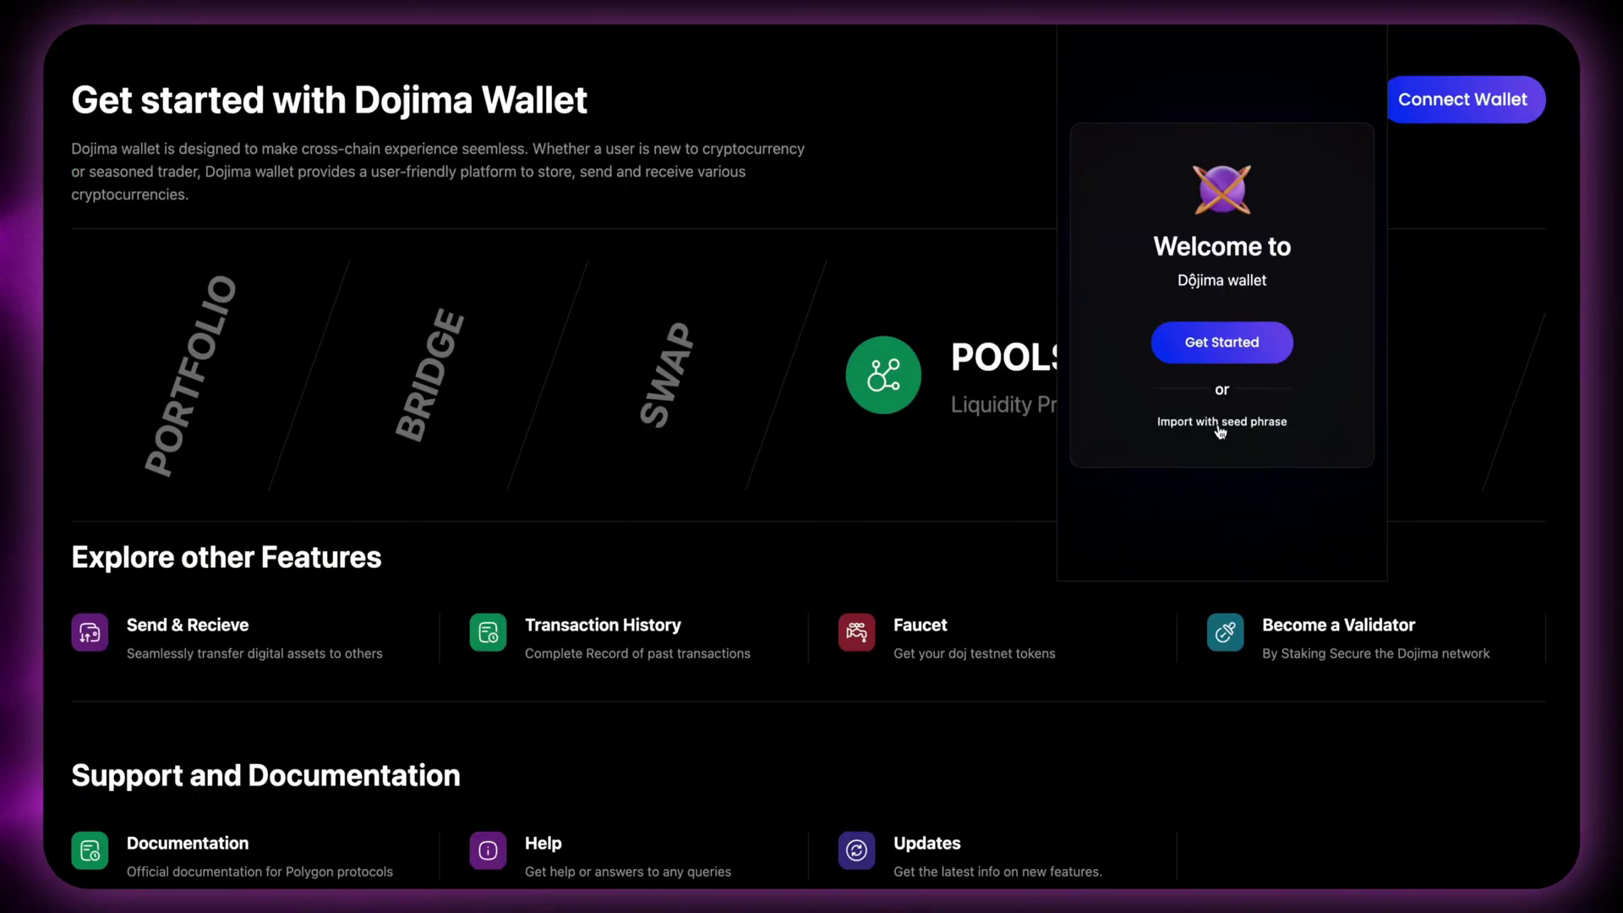
pyautogui.click(1219, 422)
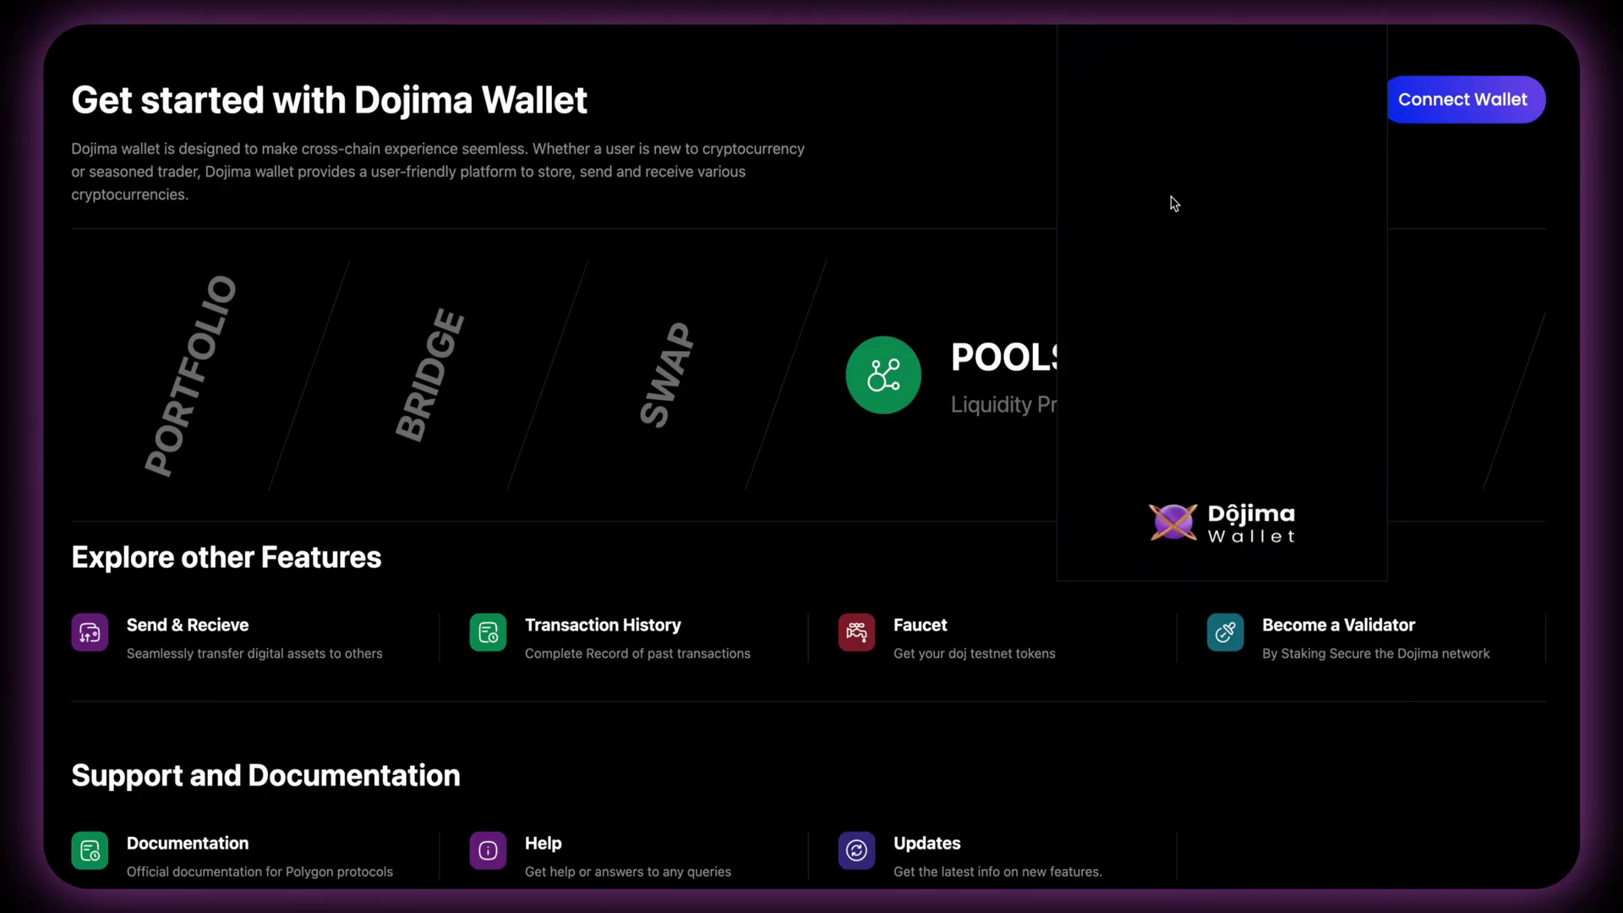
pyautogui.press('Return')
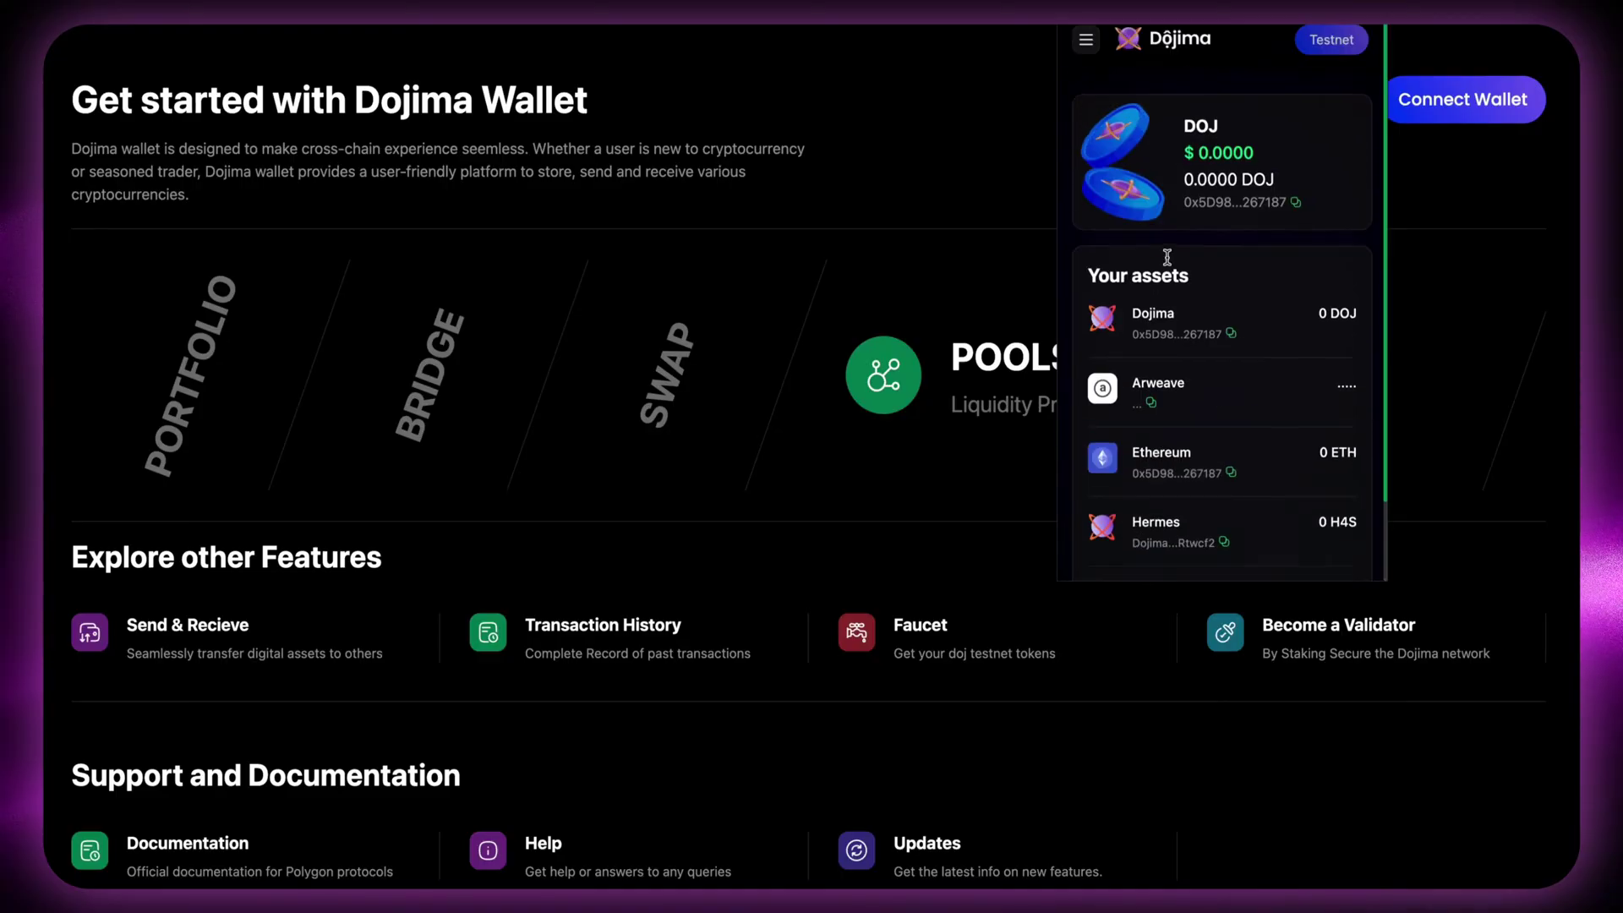
# Unlock the wallet with the extension password to show the funded dashboard
pyautogui.click(1439, 119)
pyautogui.write('****')
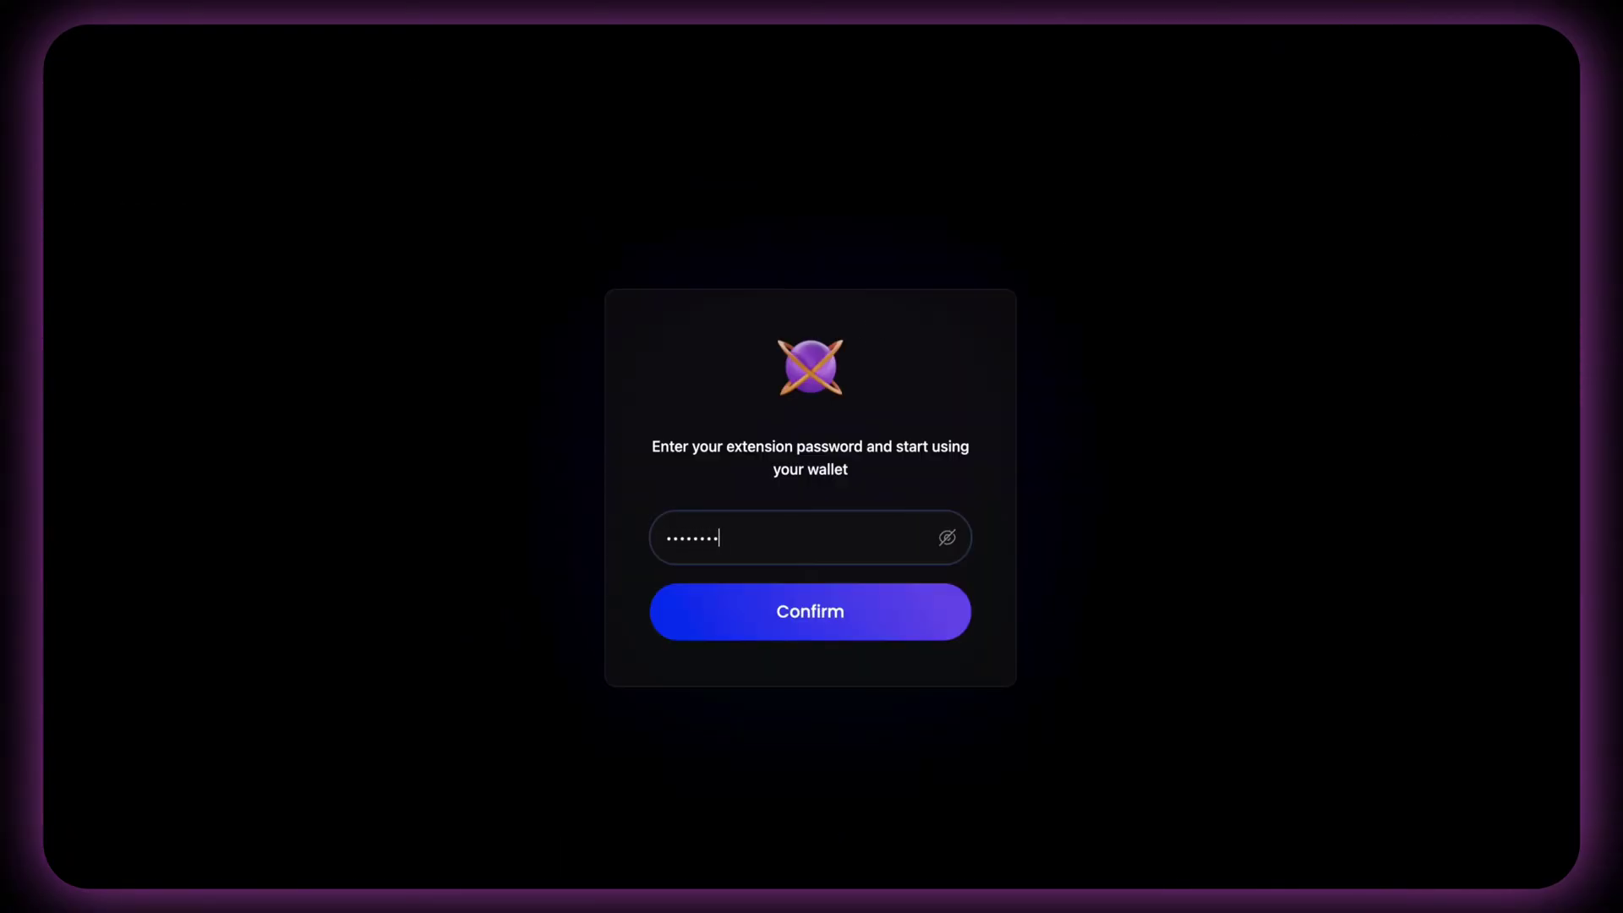
pyautogui.press('Return')
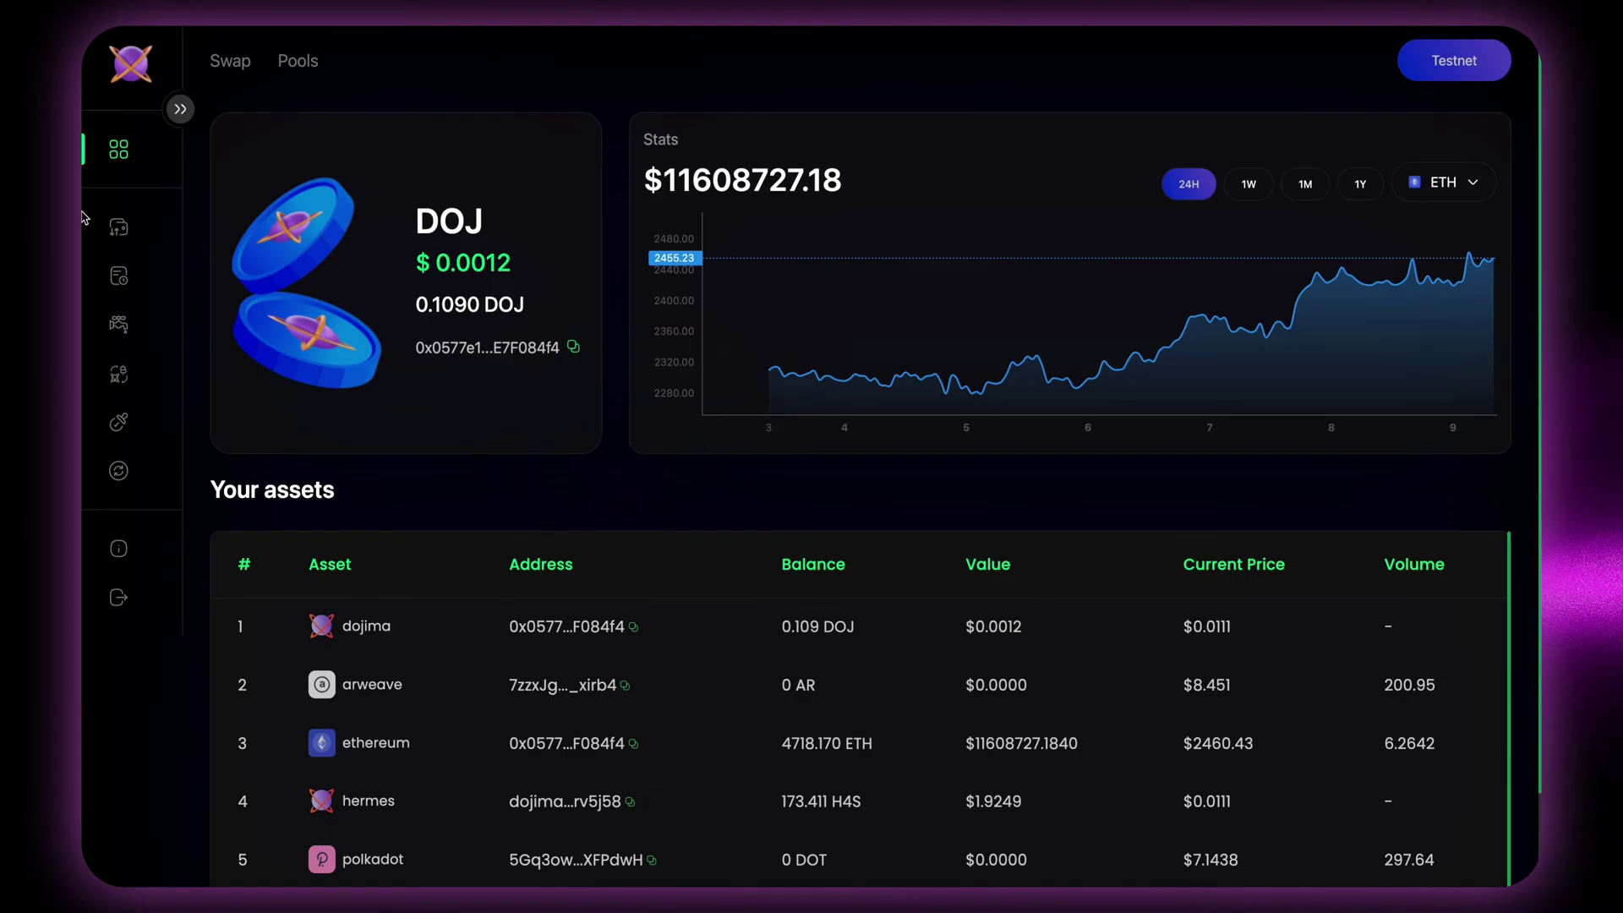
# Expand the sidebar labels, switch the stats chart to 1M then 1Y, and select the total
pyautogui.click(180, 109)
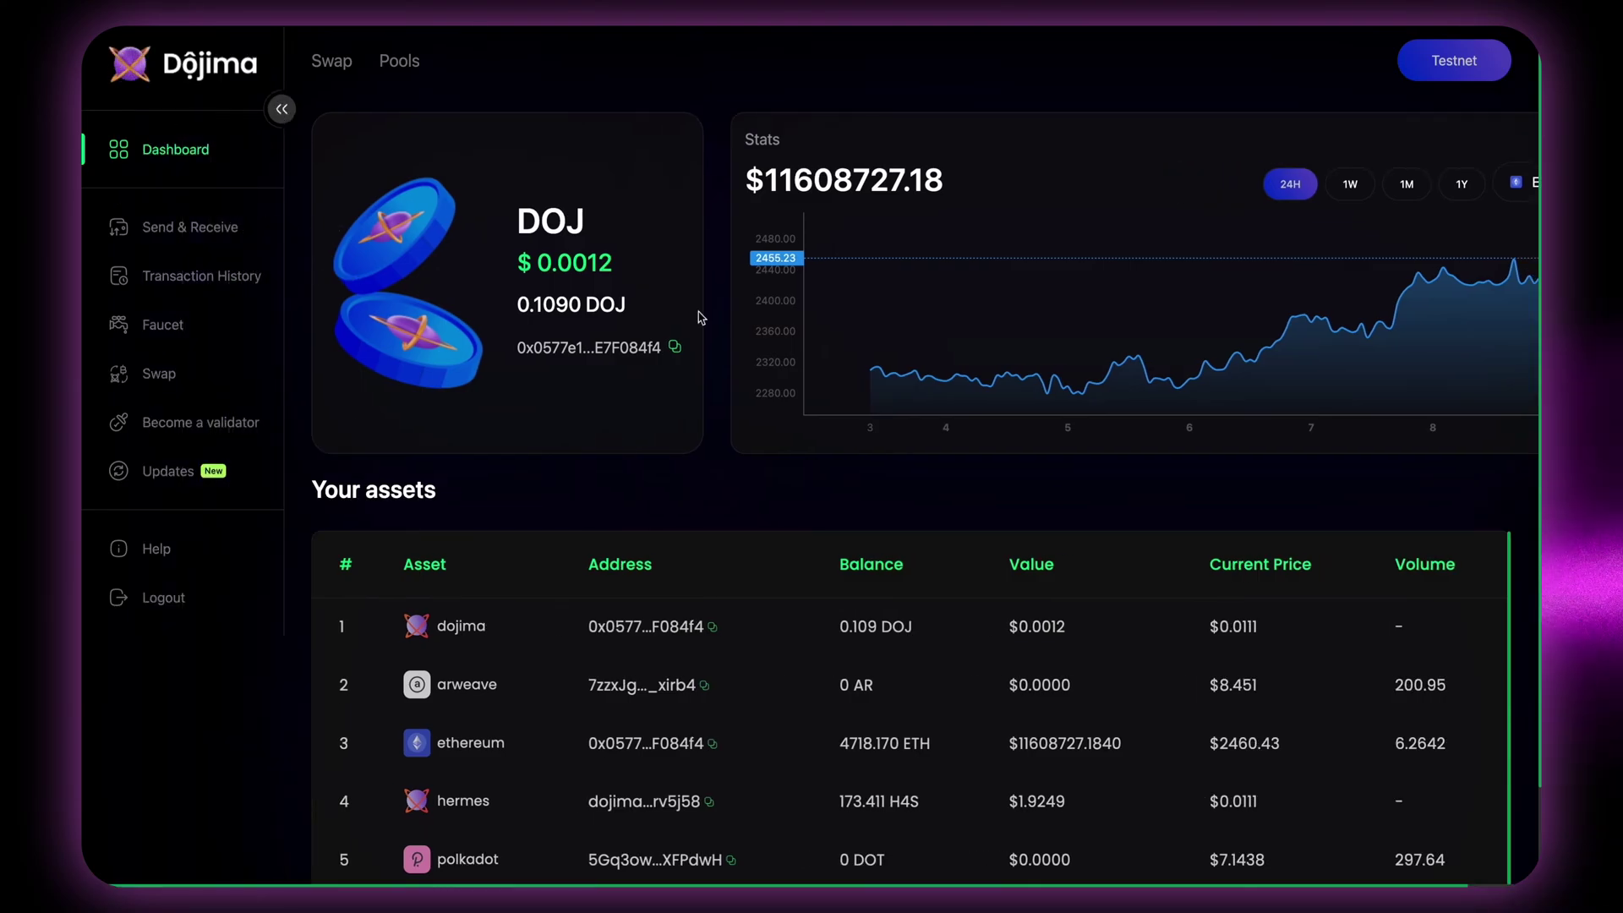
pyautogui.moveTo(1228, 405)
pyautogui.click(1277, 187)
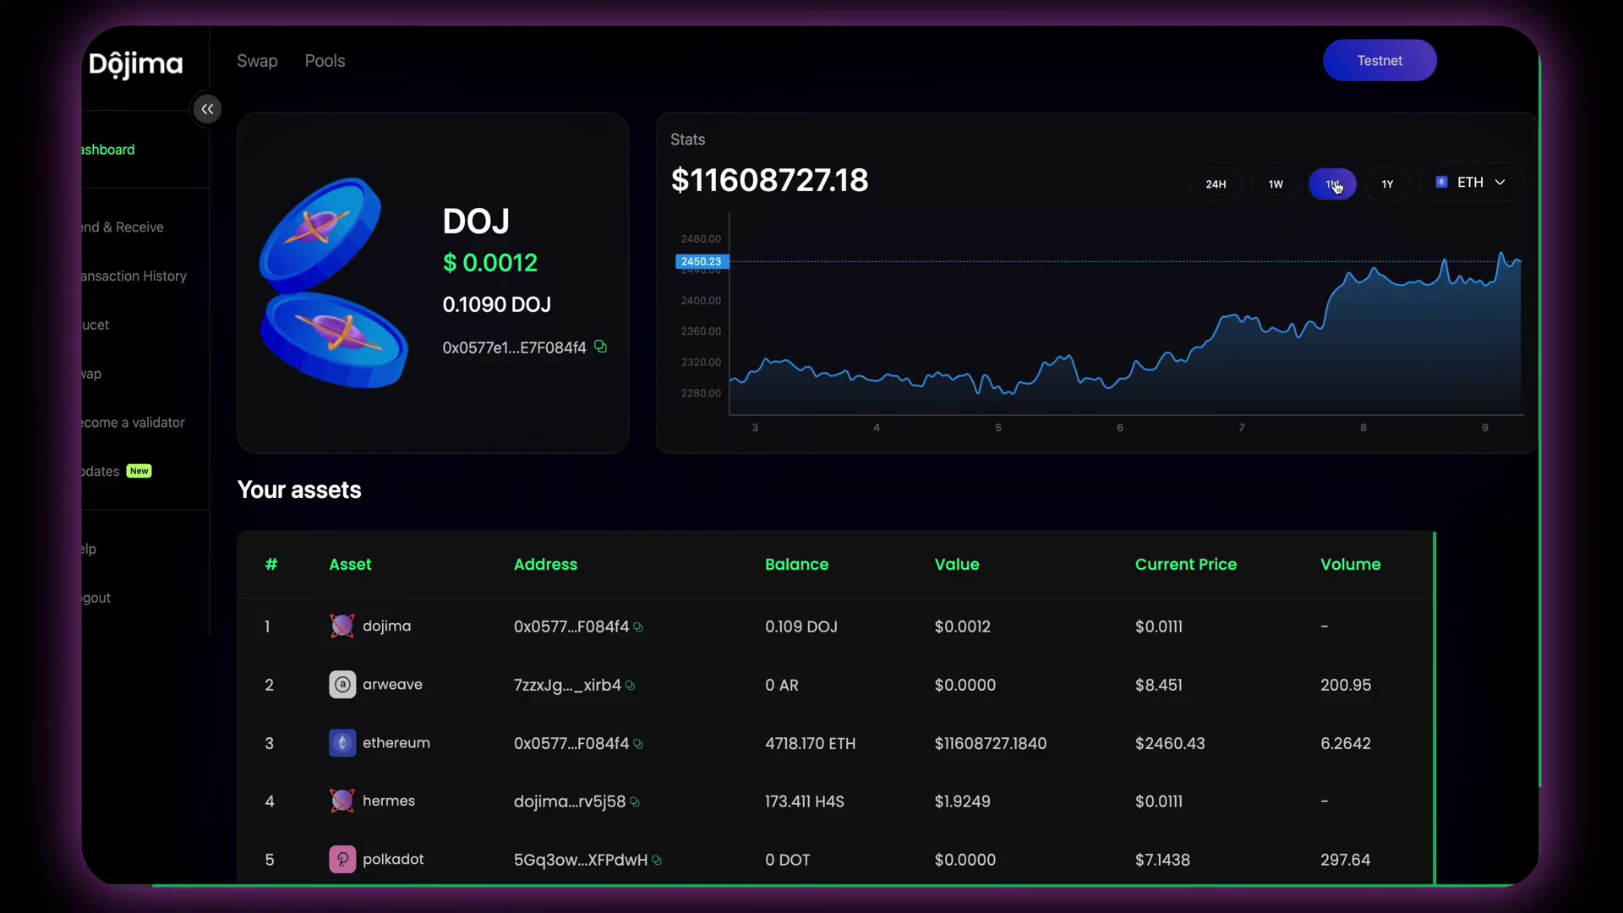
pyautogui.click(1385, 188)
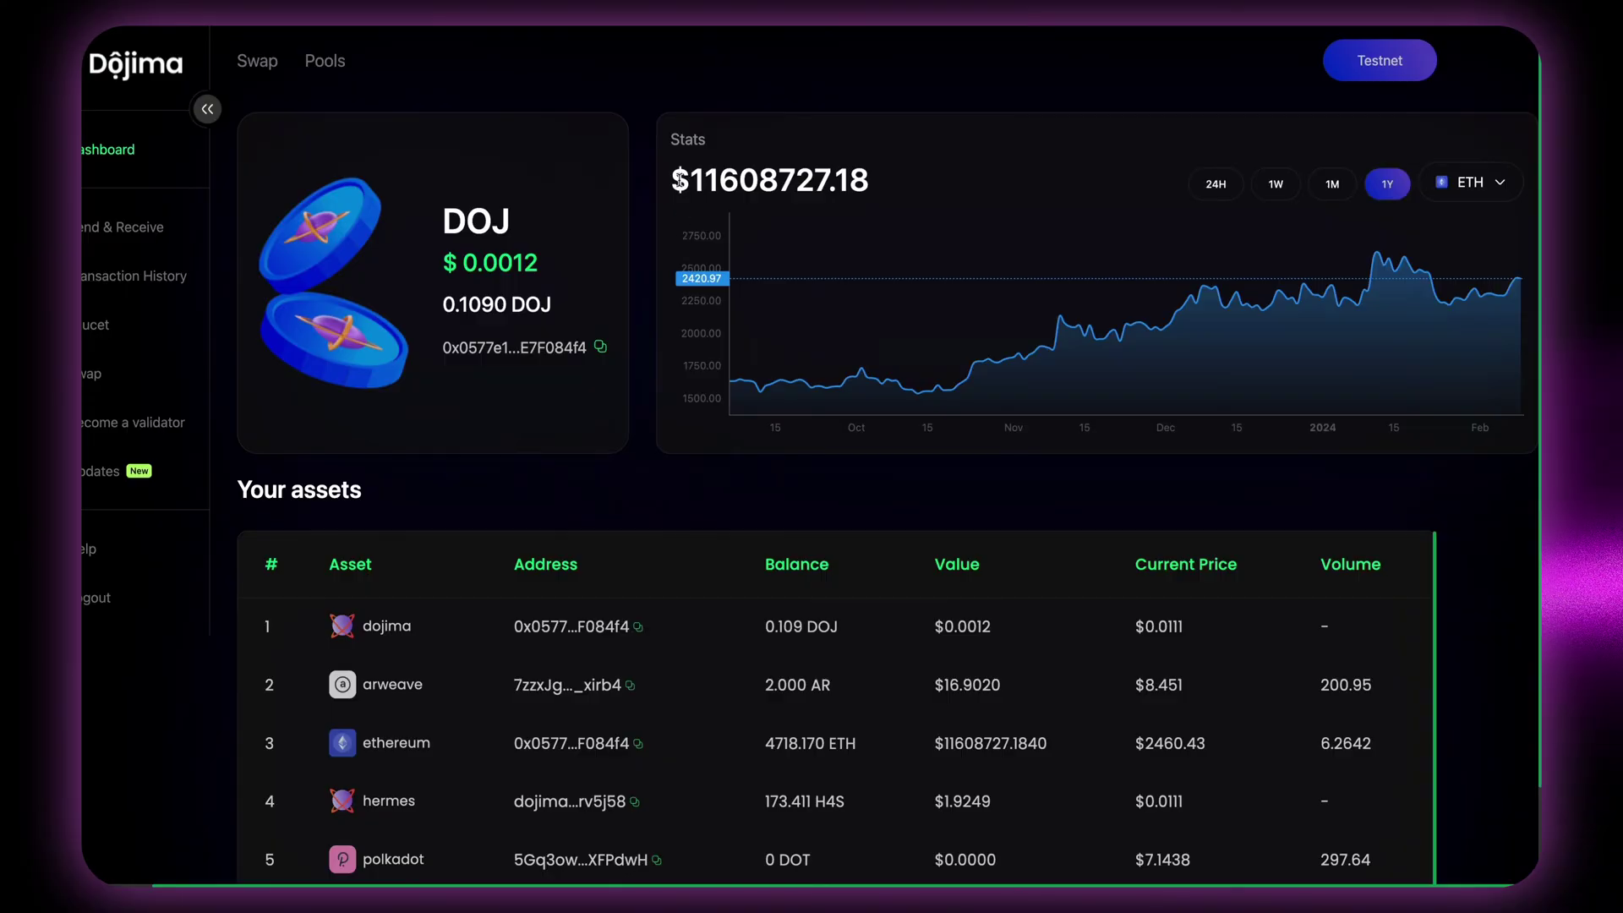
pyautogui.moveTo(671, 179); pyautogui.dragTo(886, 184)
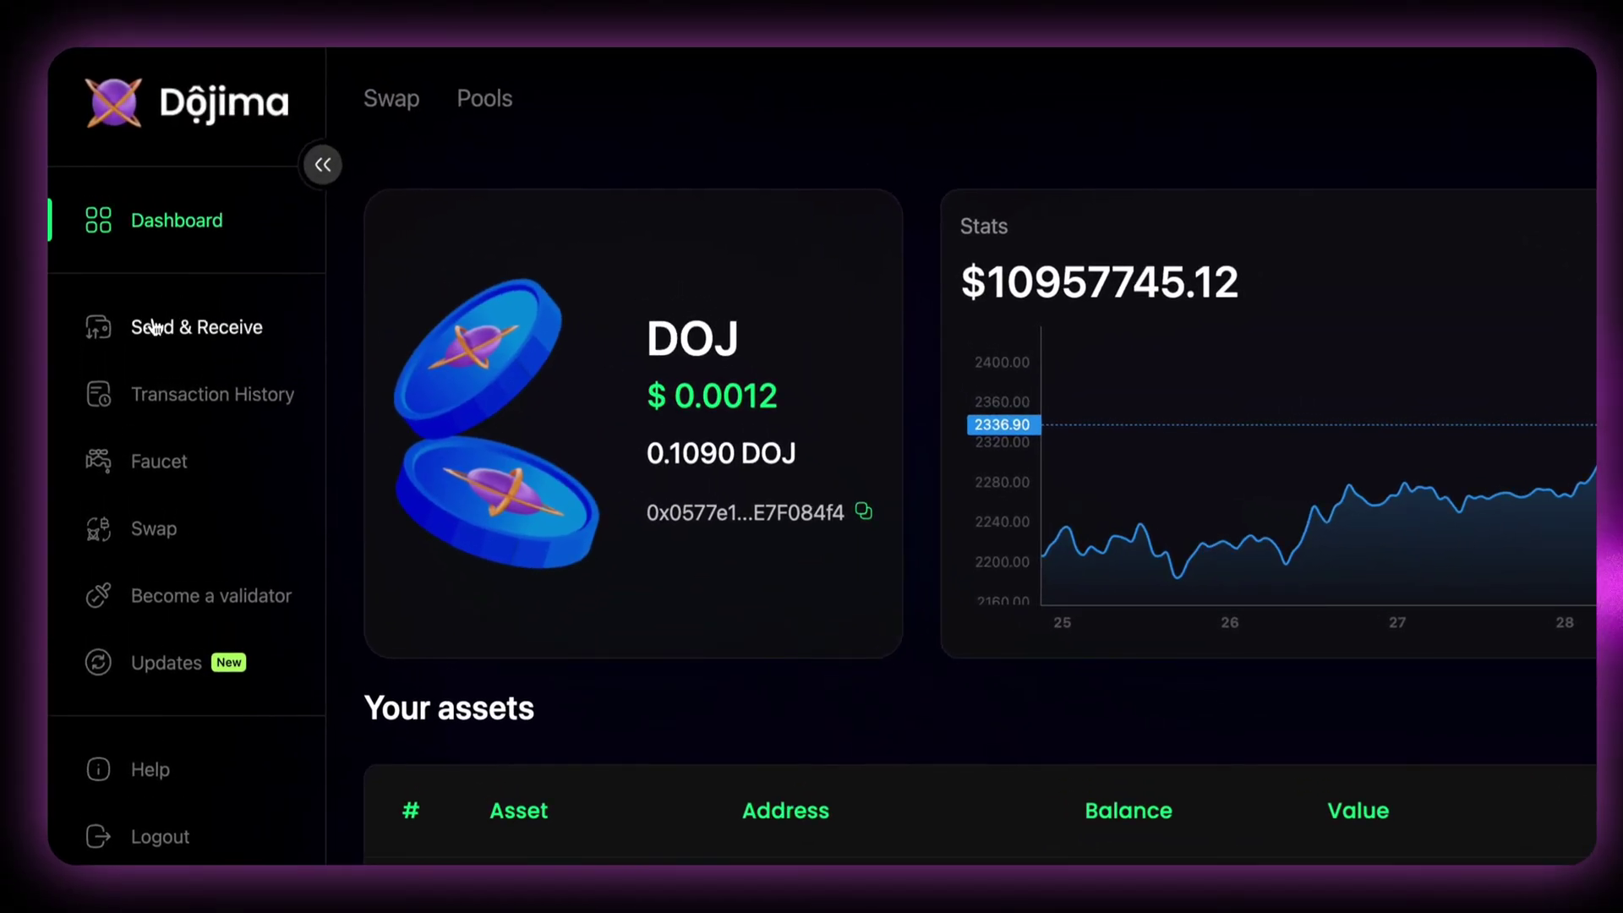
# Start an ETH send from the Ethereum row on Send & Receive and enter an amount
pyautogui.click(160, 335)
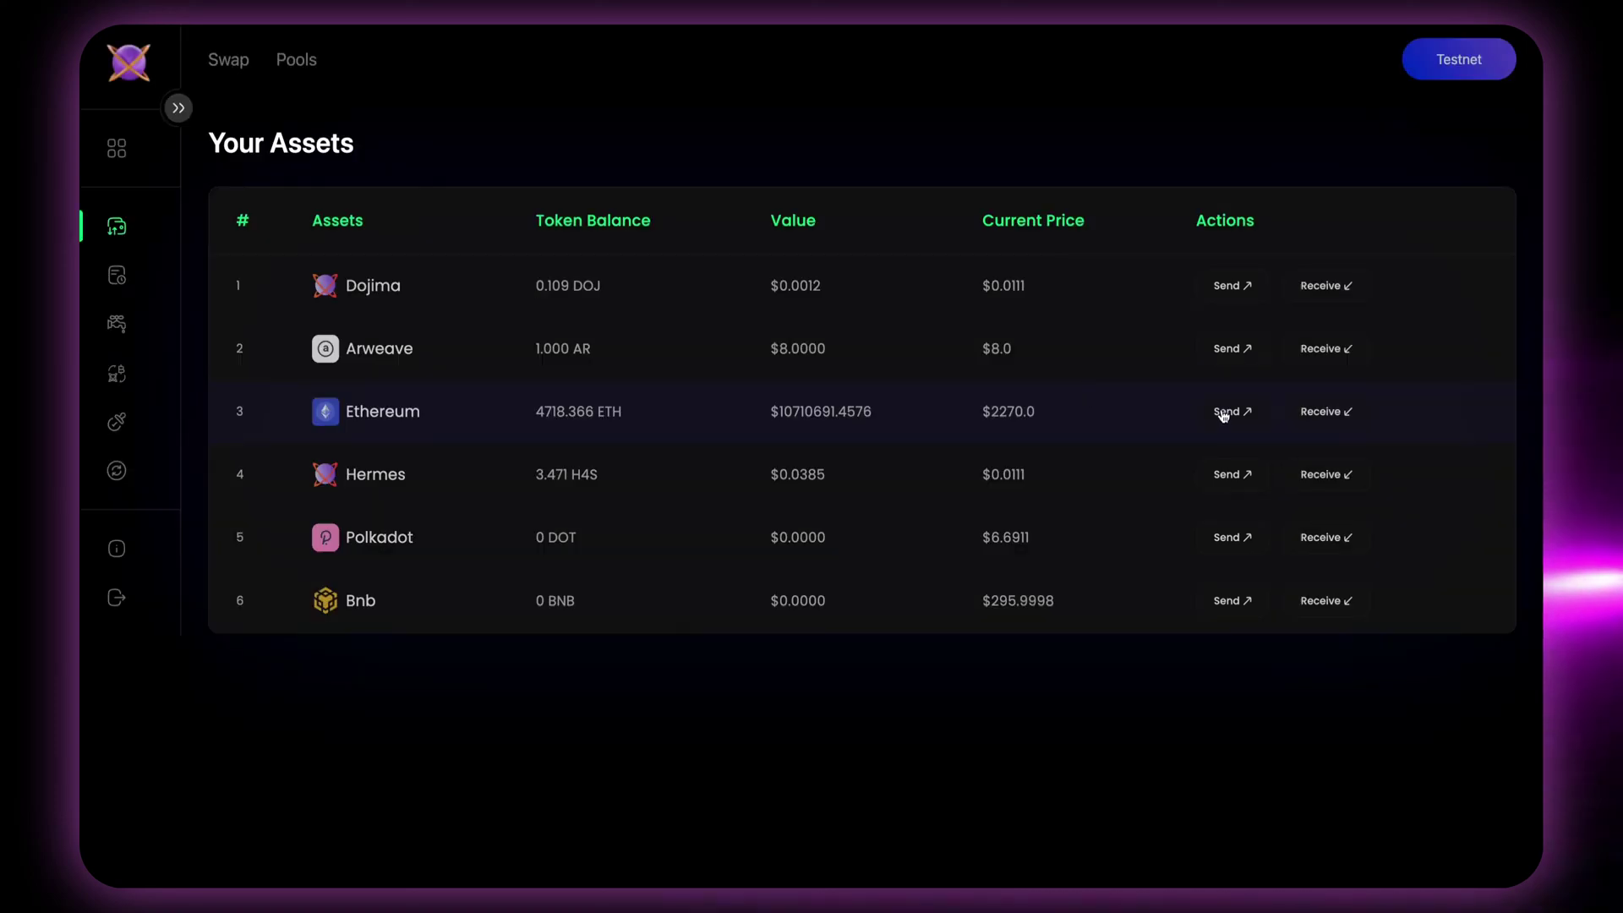
pyautogui.click(1222, 413)
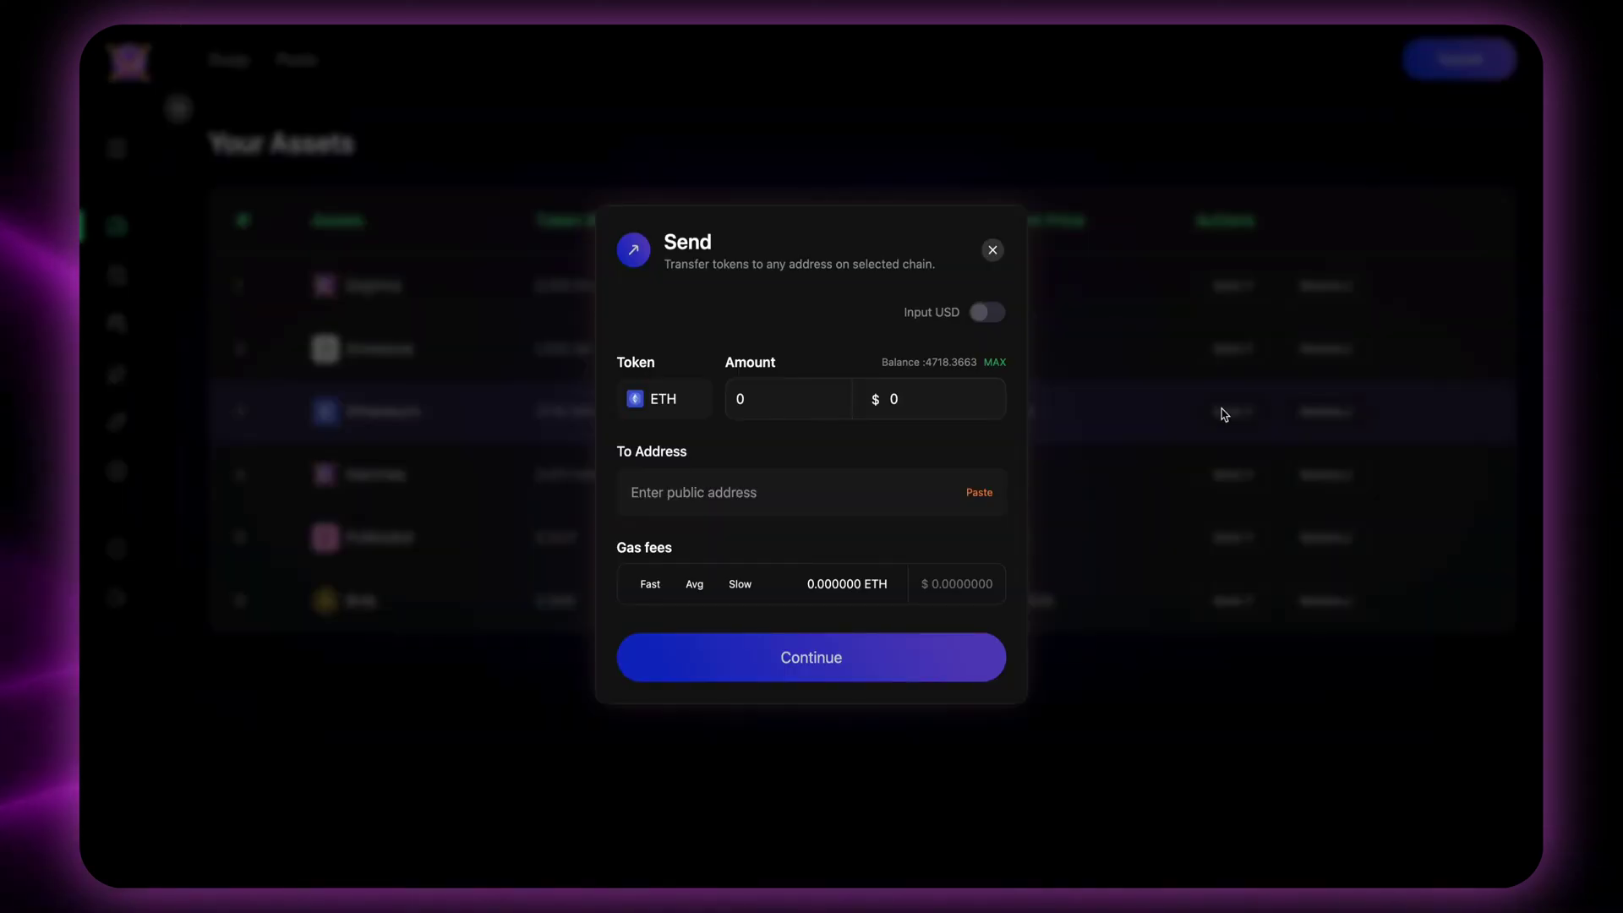
pyautogui.click(816, 414)
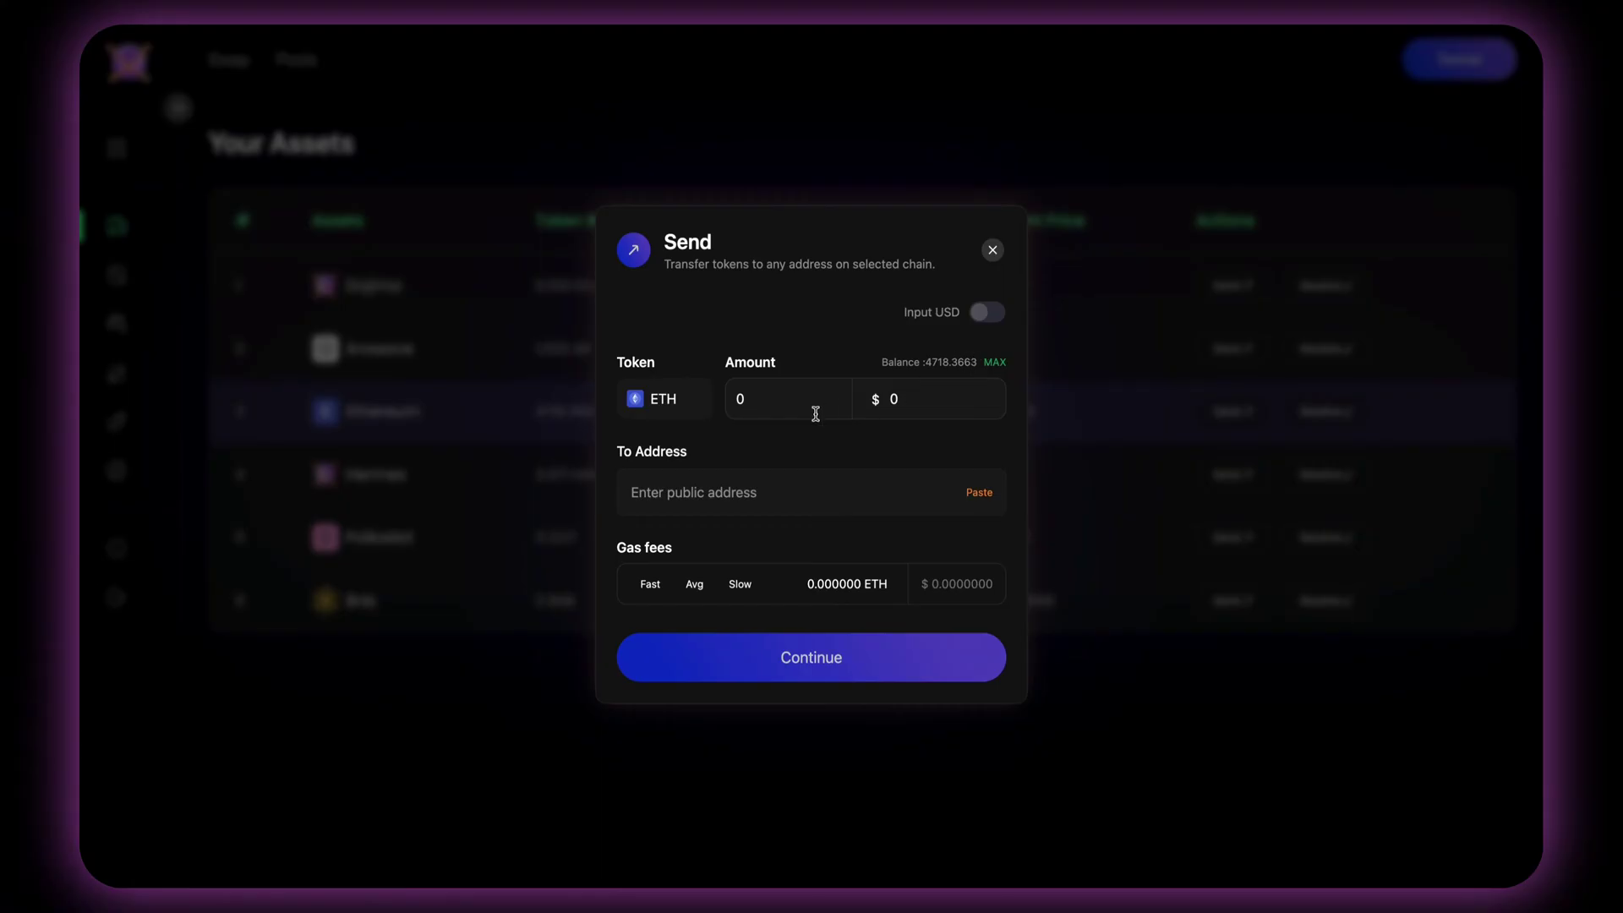
pyautogui.write('1')
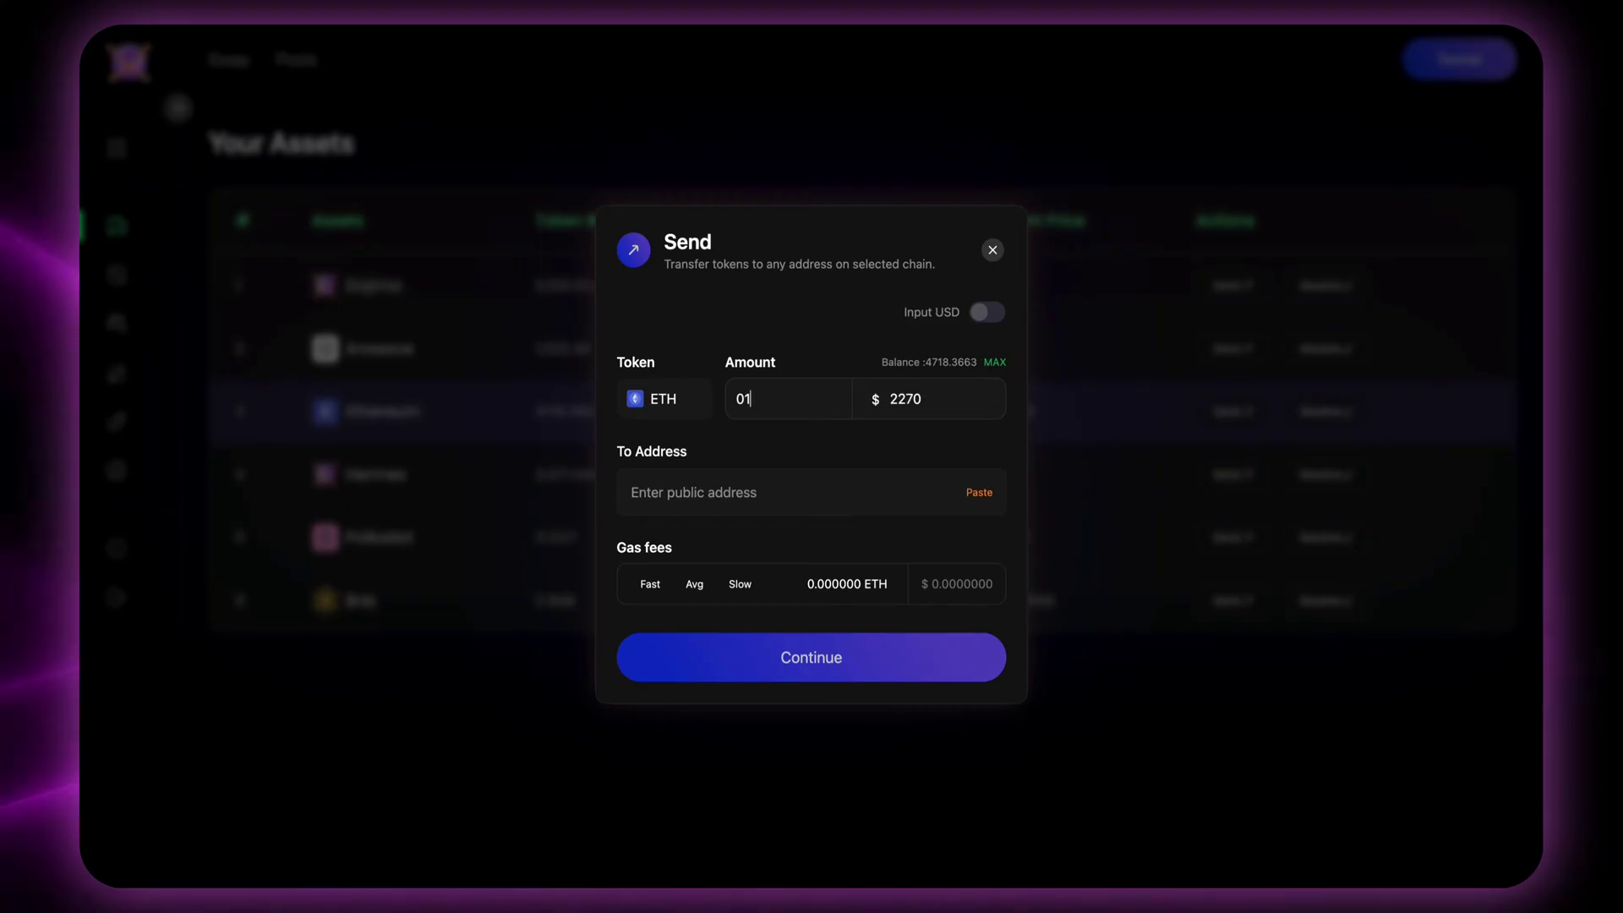
pyautogui.press('Left')
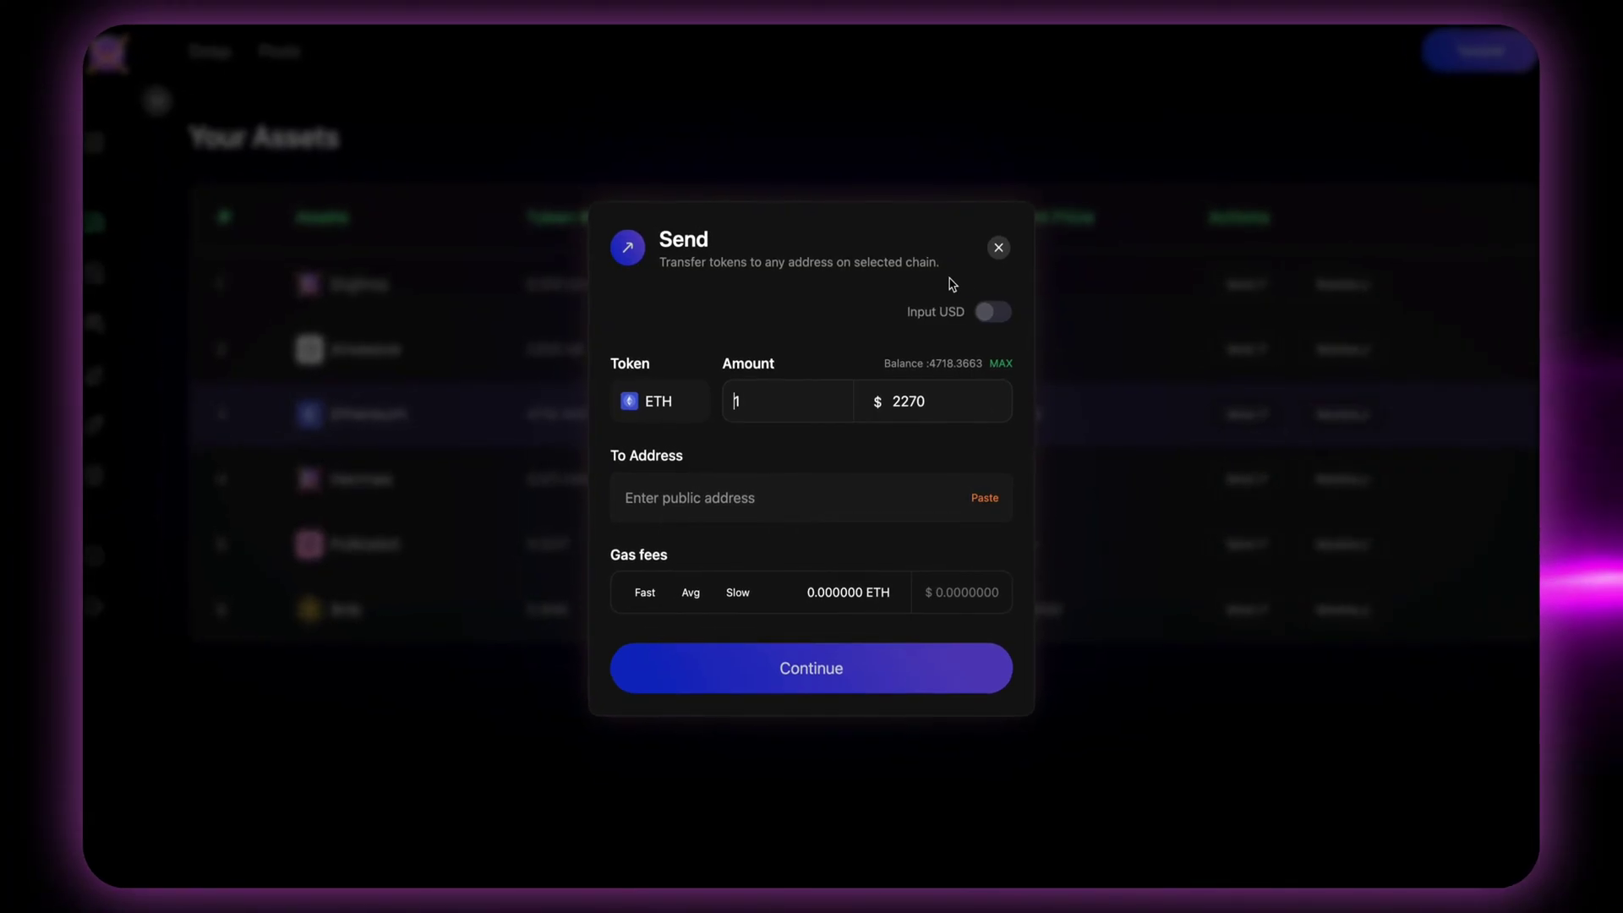
pyautogui.press('BackSpace')
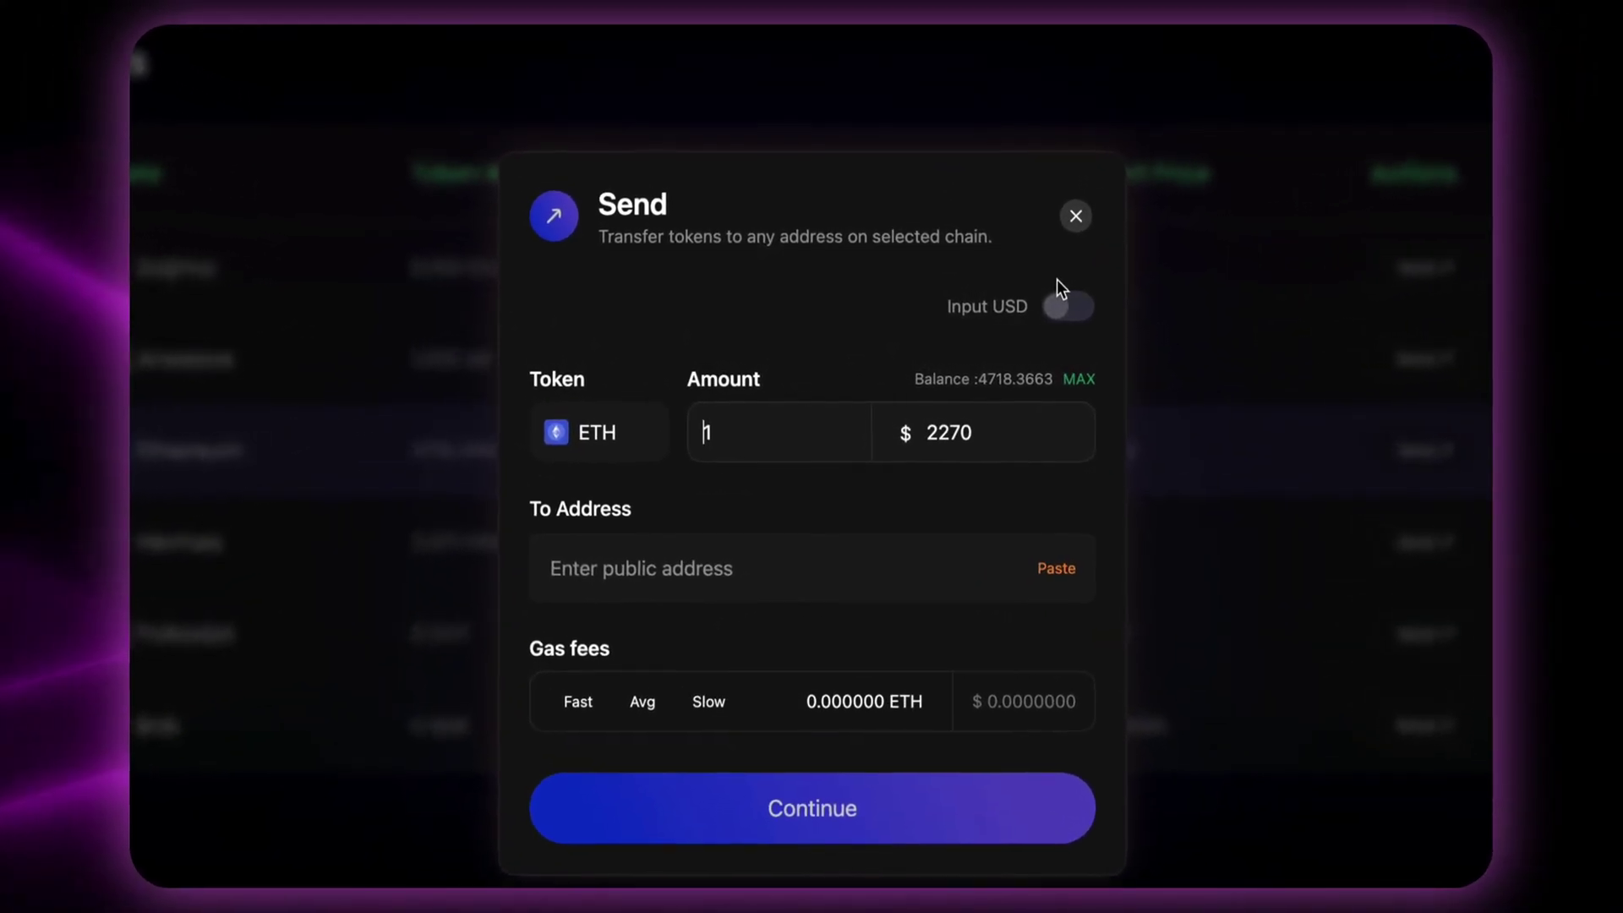
# Switch to USD input of $200, paste the recipient address and choose fast gas
pyautogui.click(1057, 308)
pyautogui.click(1029, 450)
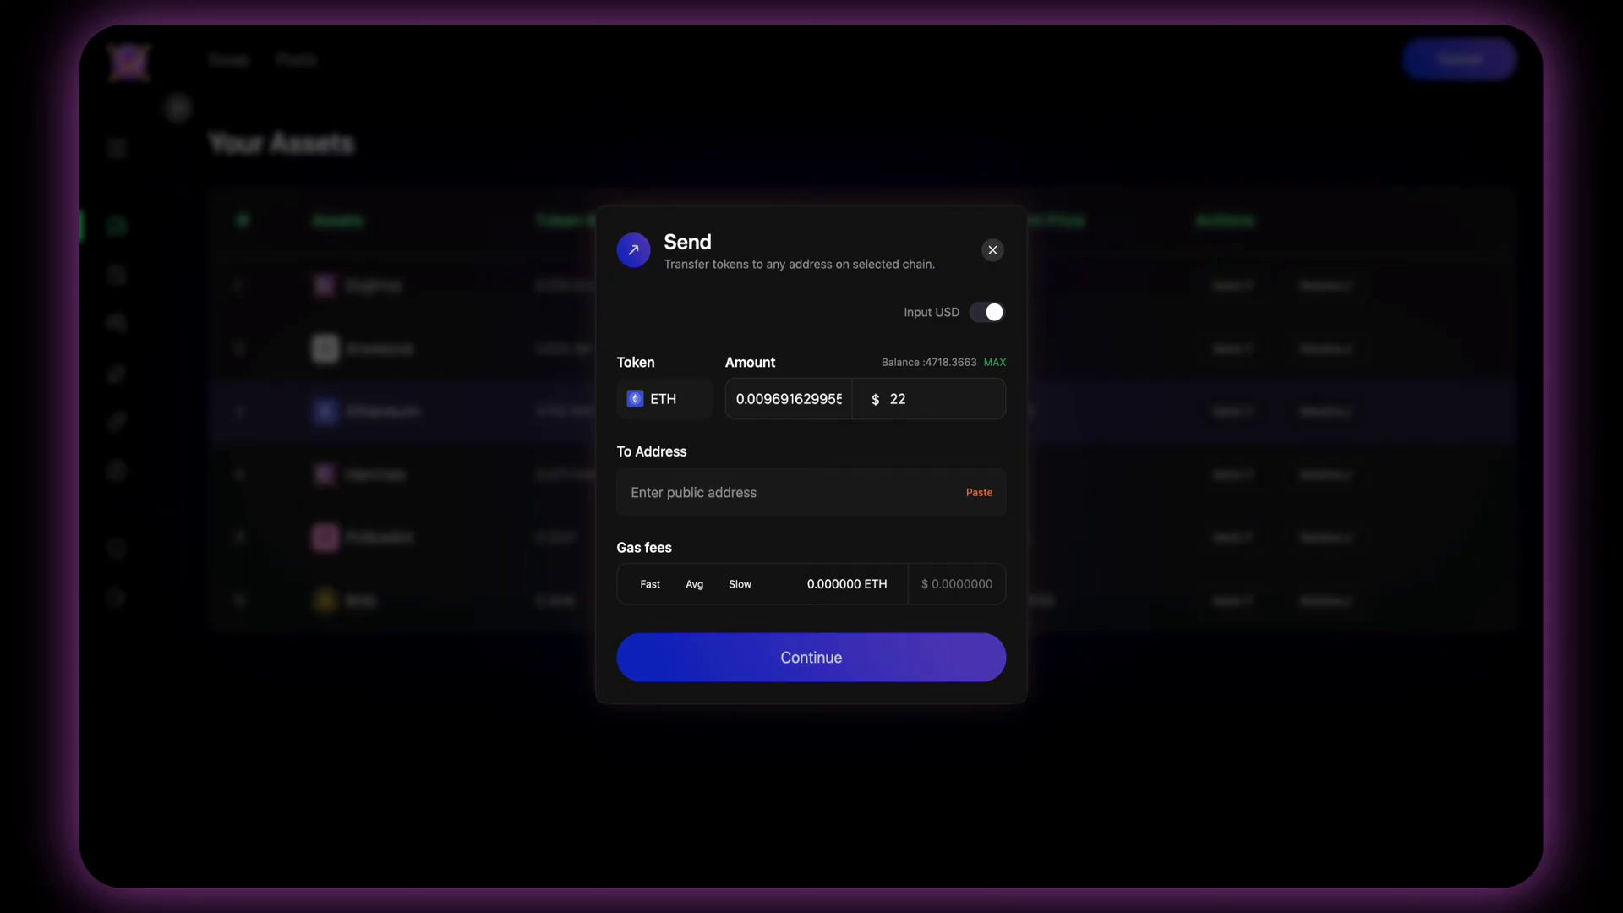
pyautogui.press('BackSpace')
pyautogui.write('00')
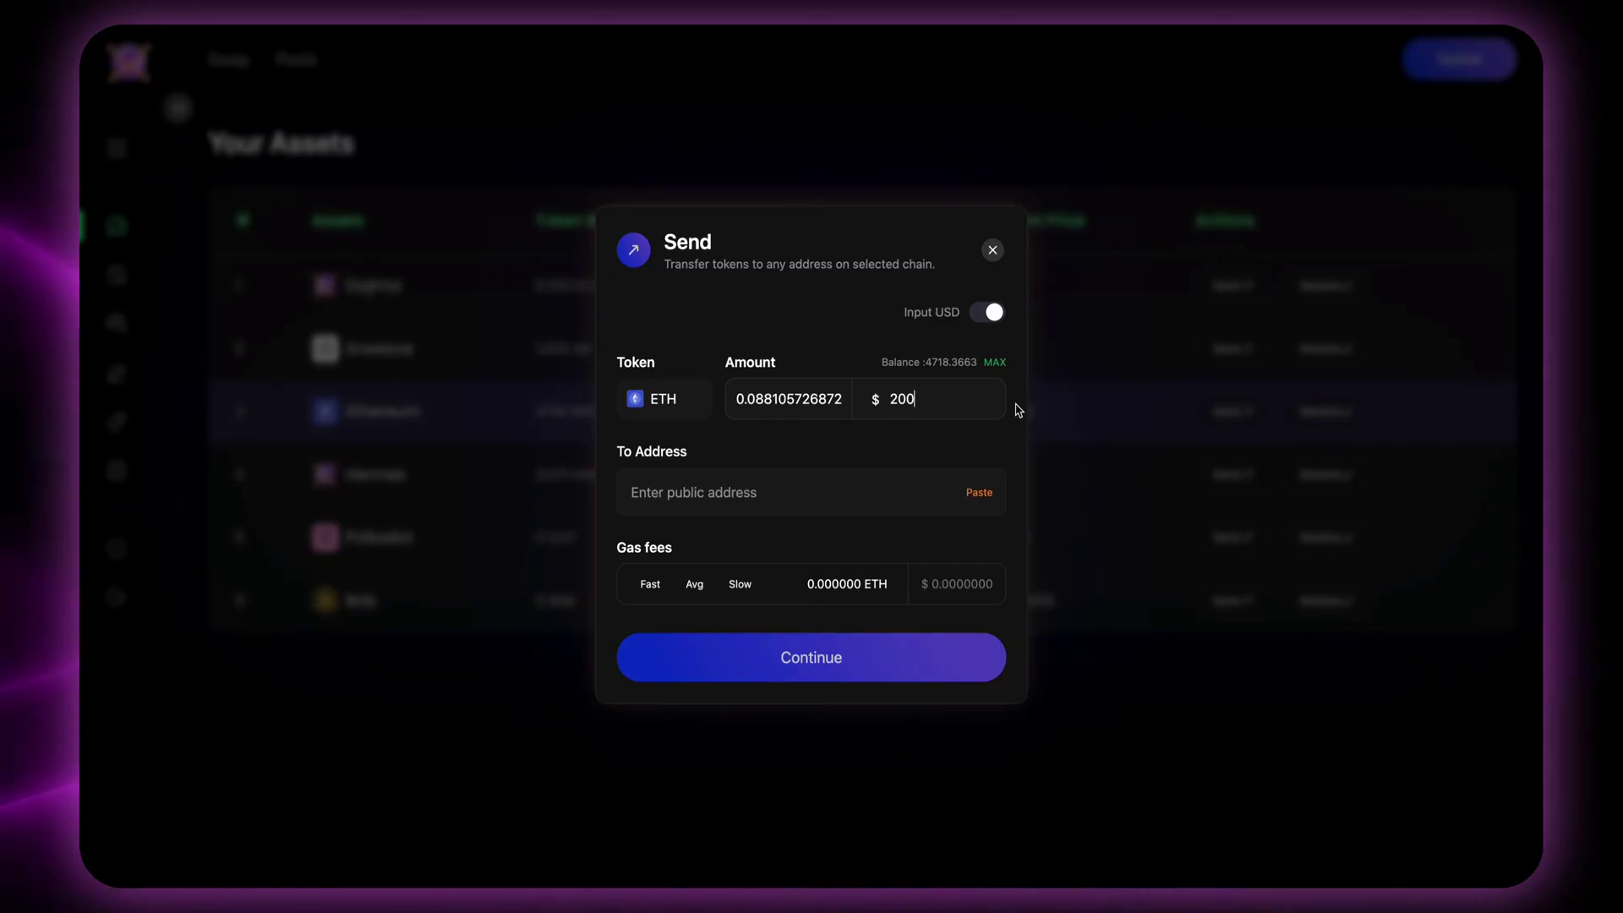
pyautogui.click(848, 491)
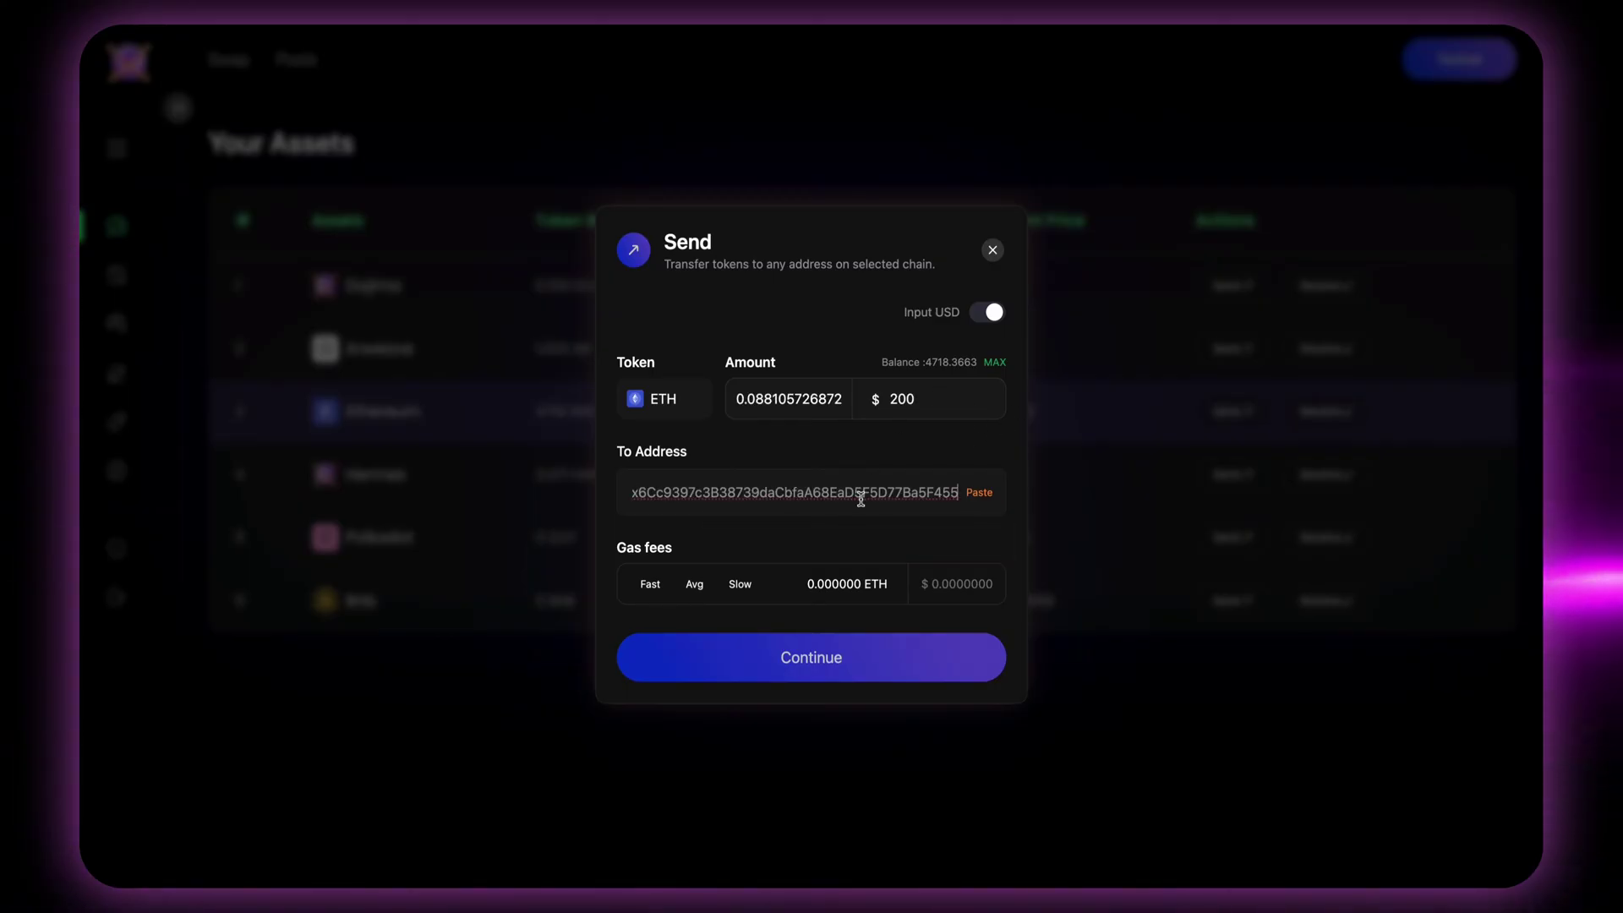
pyautogui.click(694, 584)
pyautogui.click(648, 584)
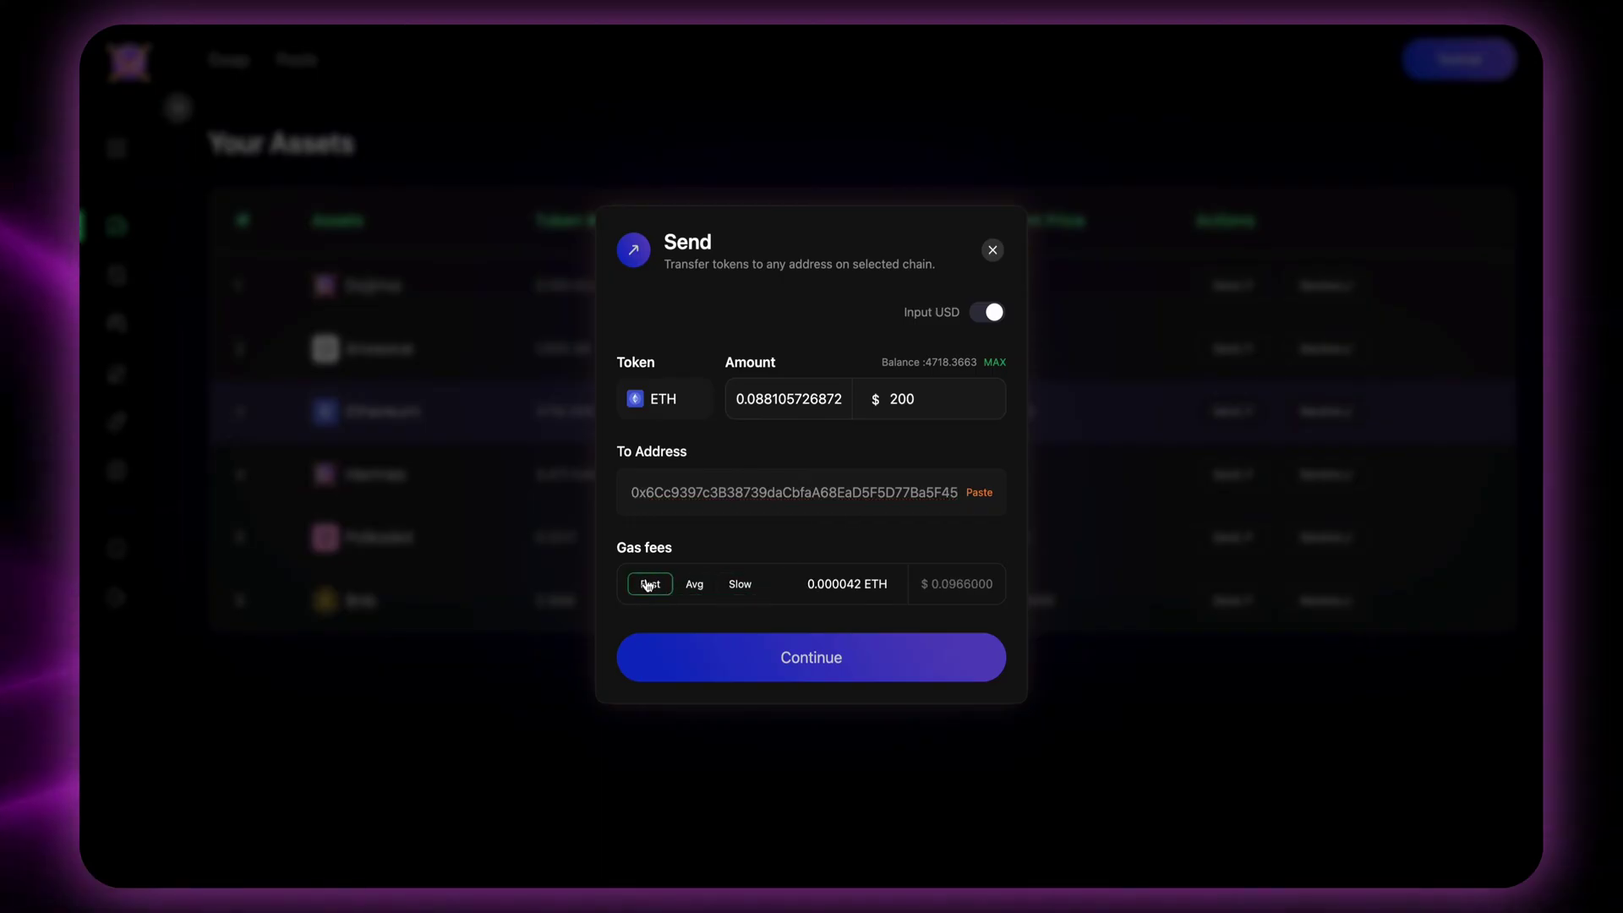
# Send the 0.088 ETH transfer and dismiss the Transaction Success dialog
pyautogui.click(758, 670)
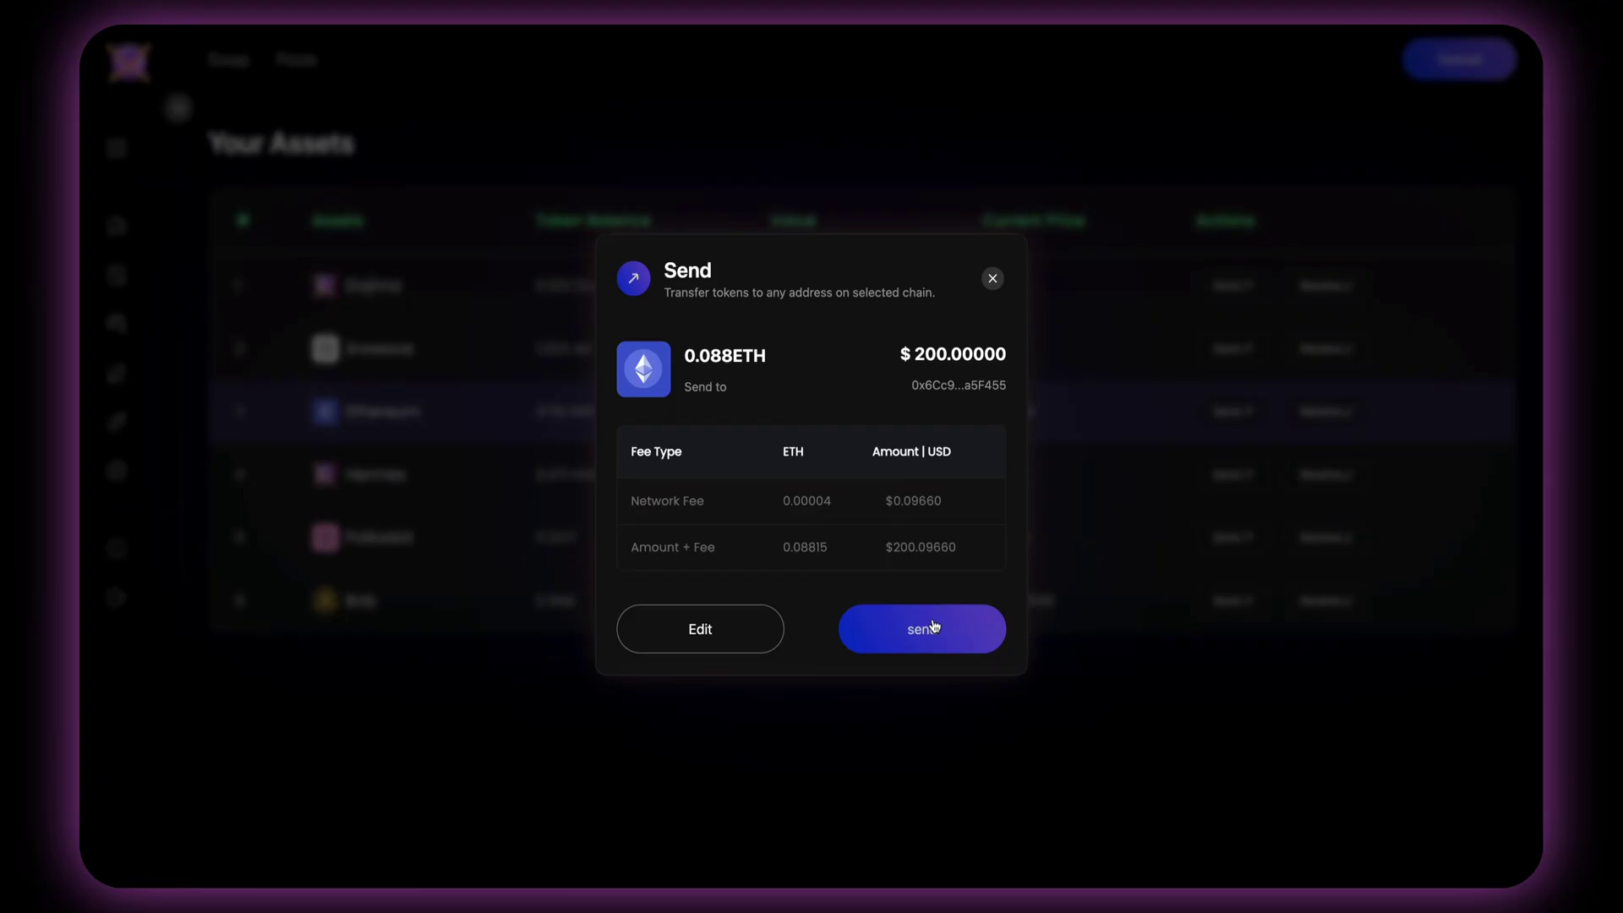
pyautogui.click(984, 757)
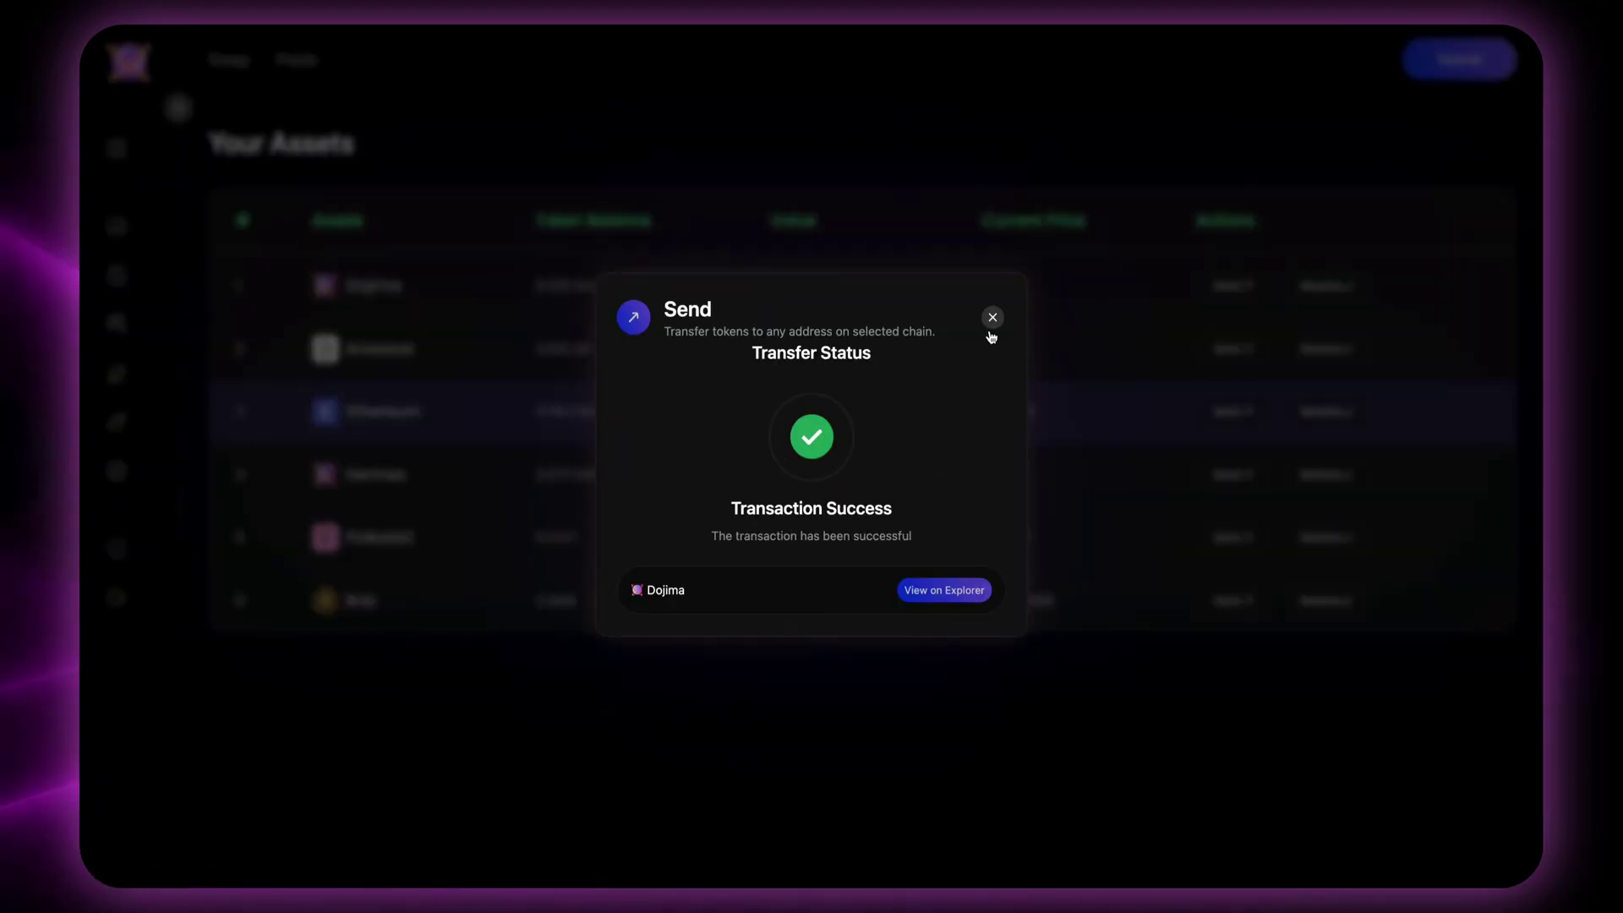
pyautogui.click(992, 319)
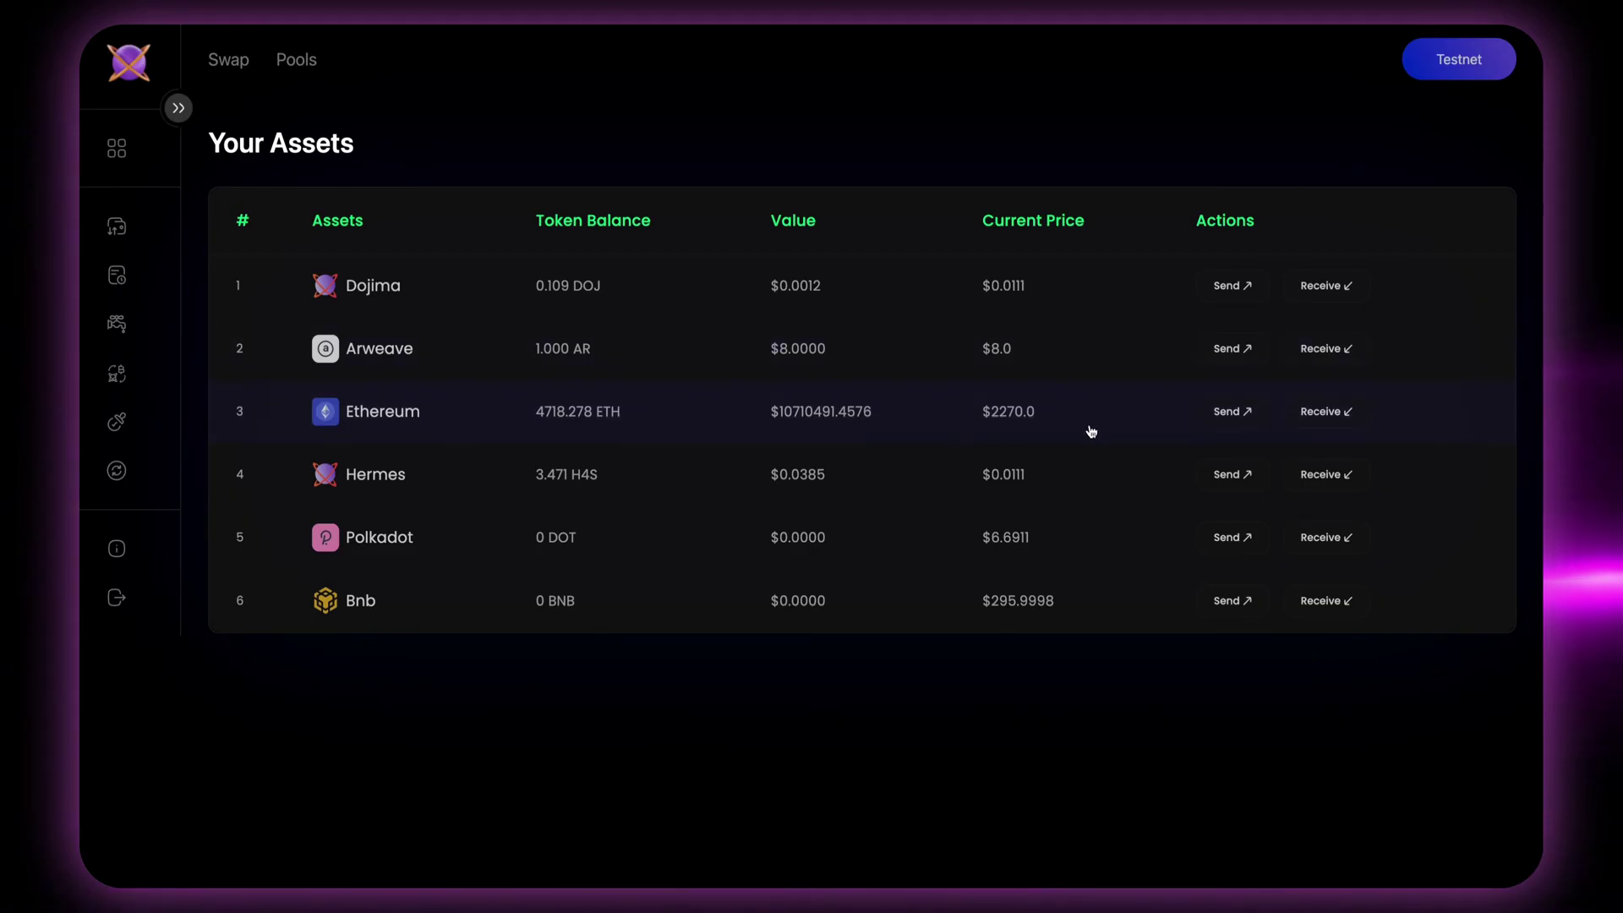
# Copy the Ethereum receive address from the Receive window, then close it
pyautogui.click(1317, 412)
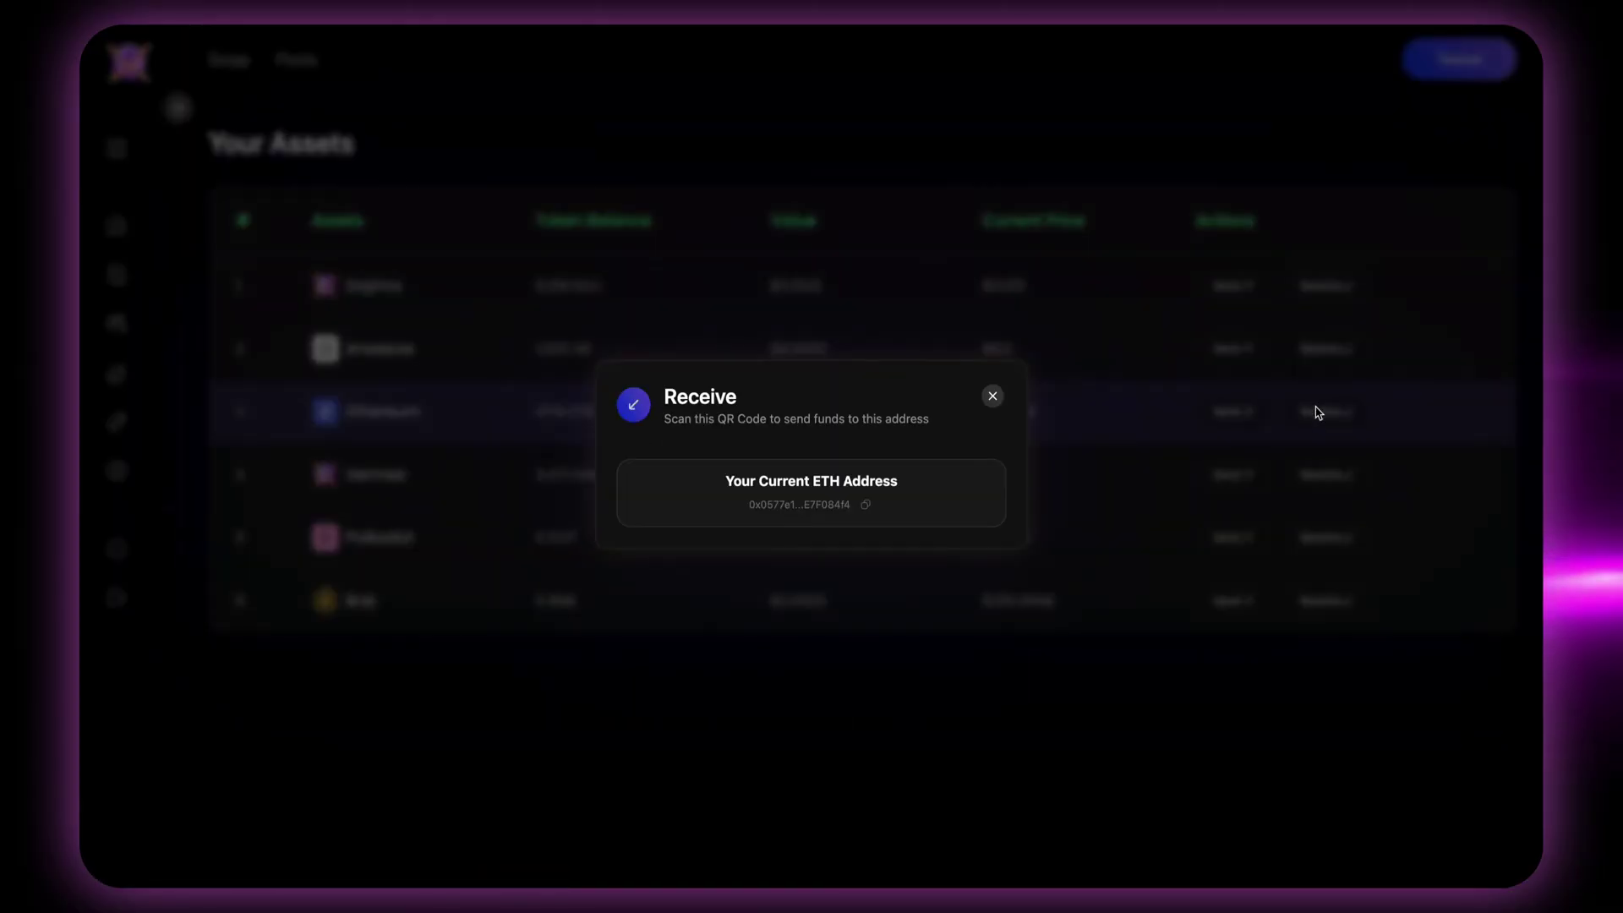
pyautogui.click(865, 506)
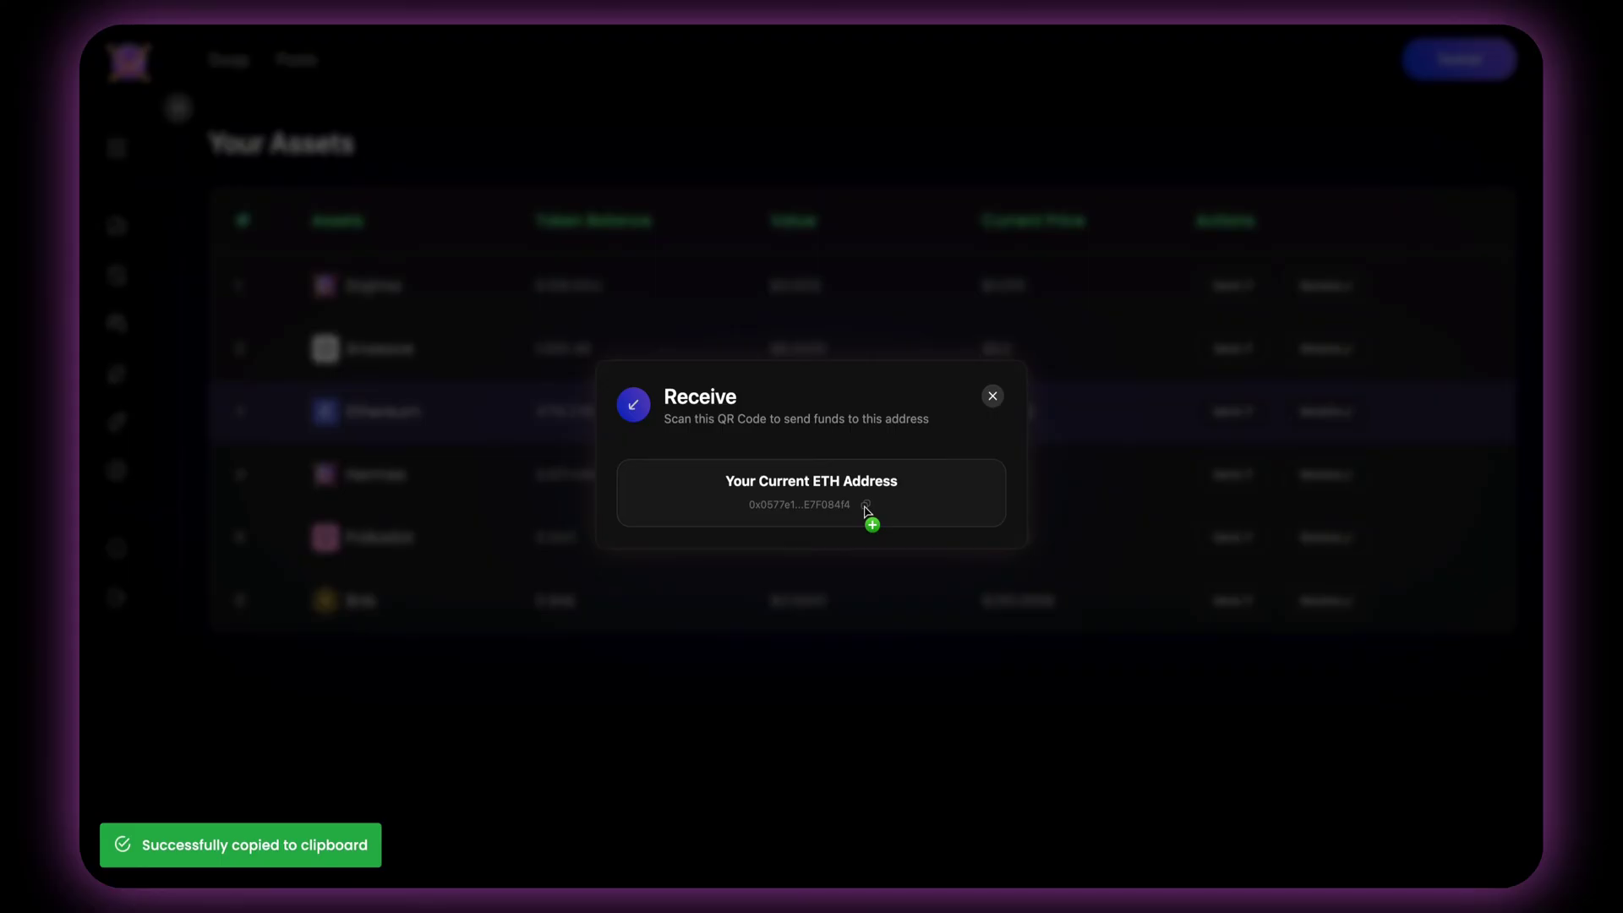
pyautogui.click(992, 395)
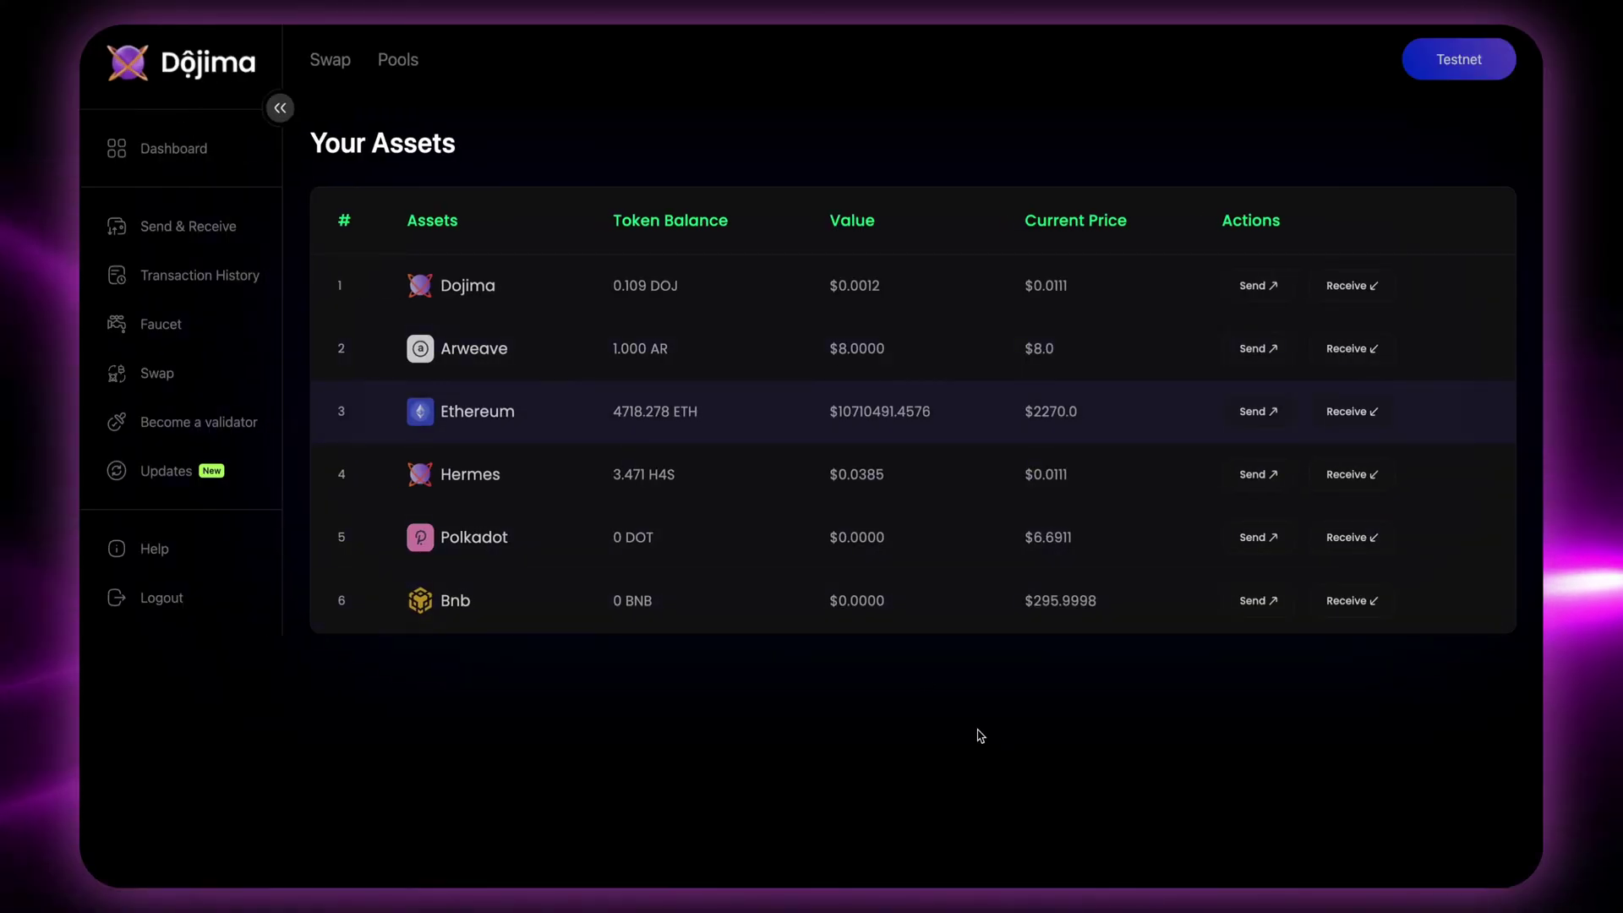
# Open Transaction History, scroll the H4S transfers, and bring up the activities export
pyautogui.click(186, 276)
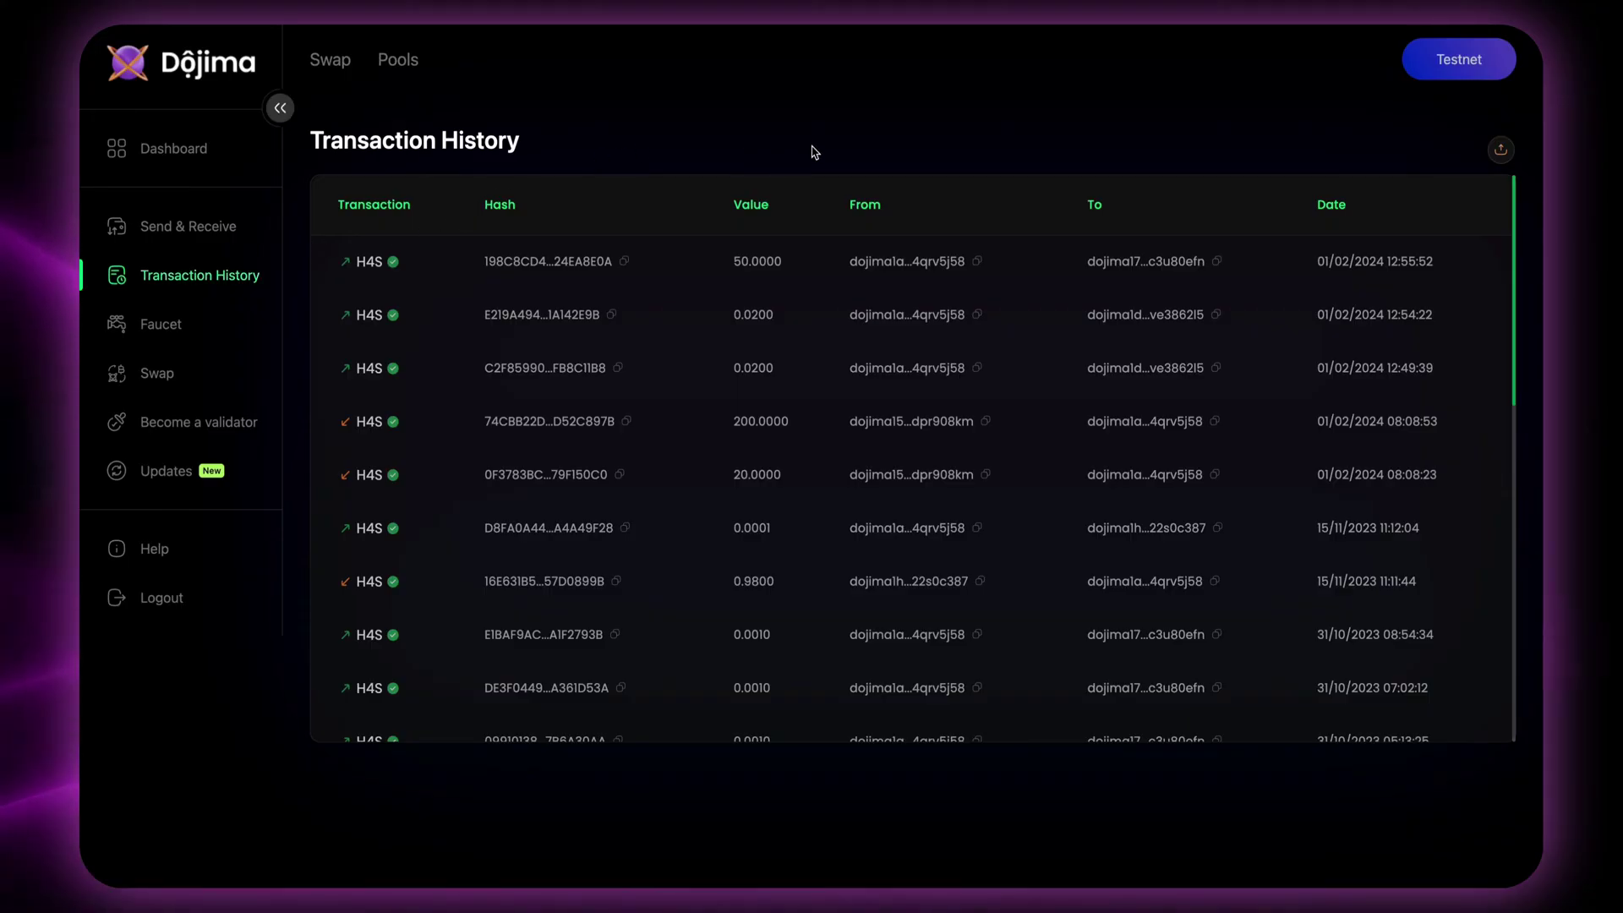
pyautogui.scroll(-3, 1395, 287)
pyautogui.scroll(5, 1384, 382)
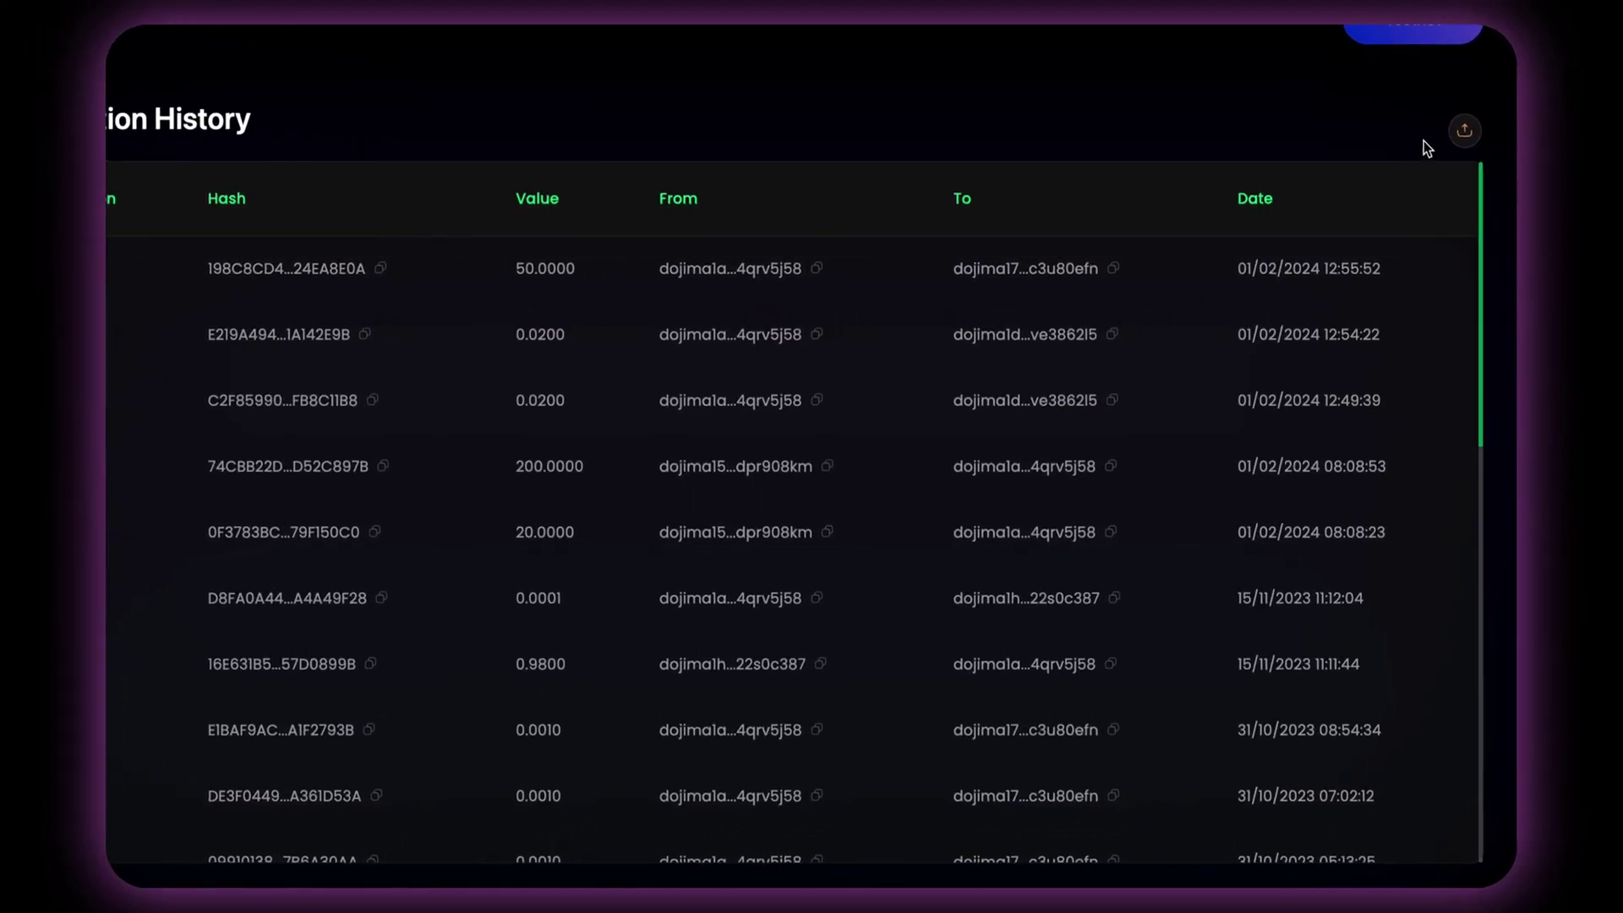
pyautogui.click(1497, 149)
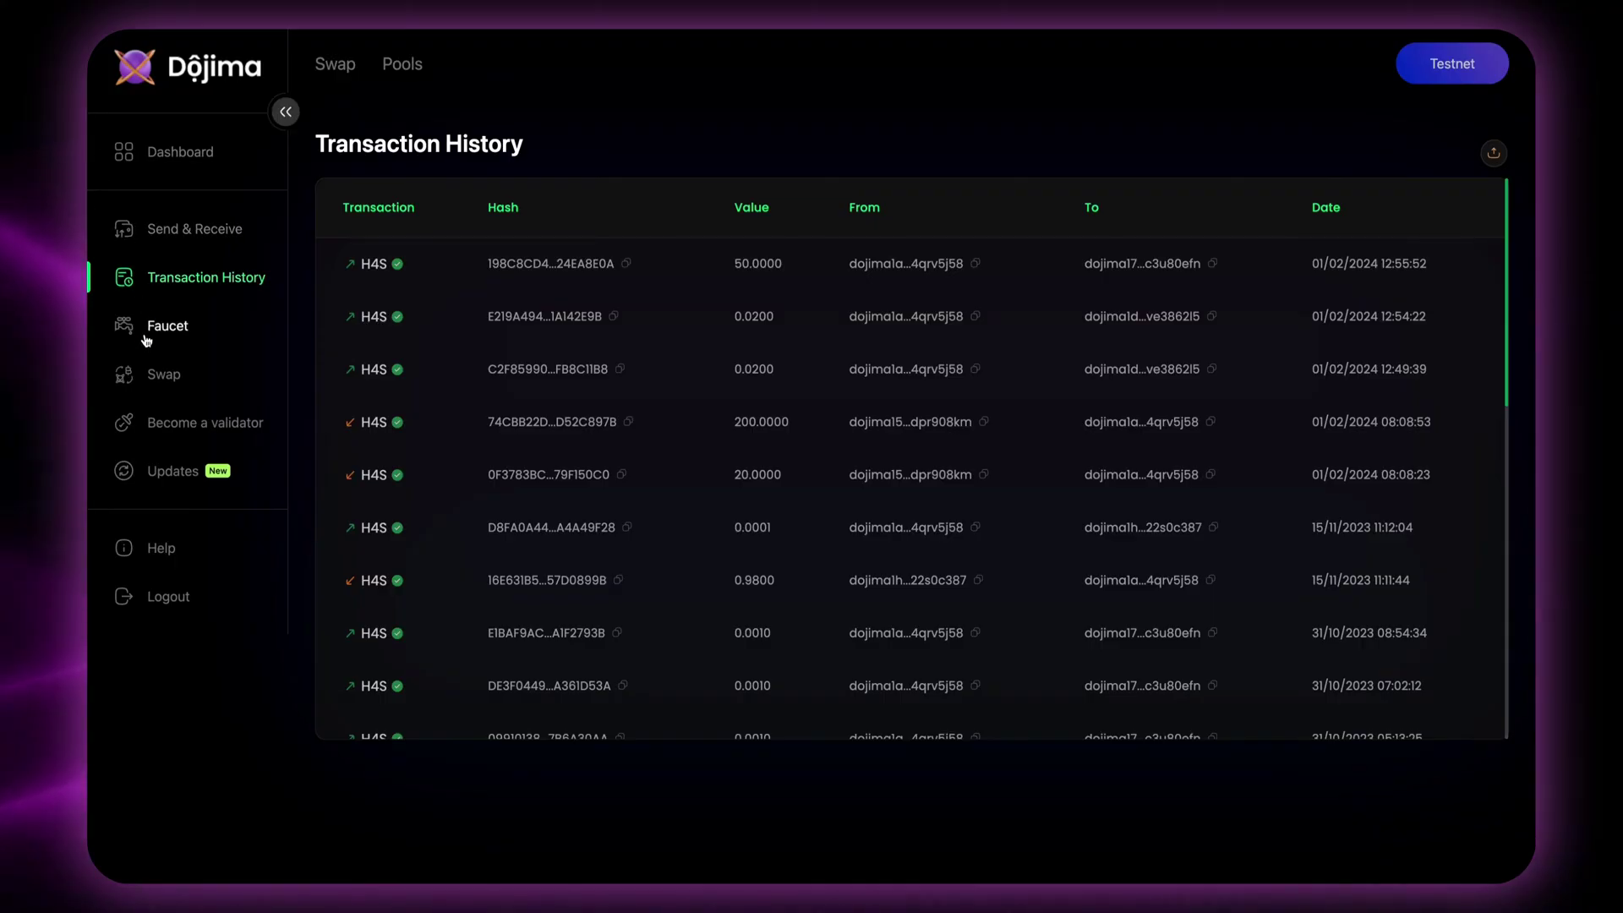
# Request Binance test tokens from the faucet and dismiss the success message
pyautogui.click(143, 329)
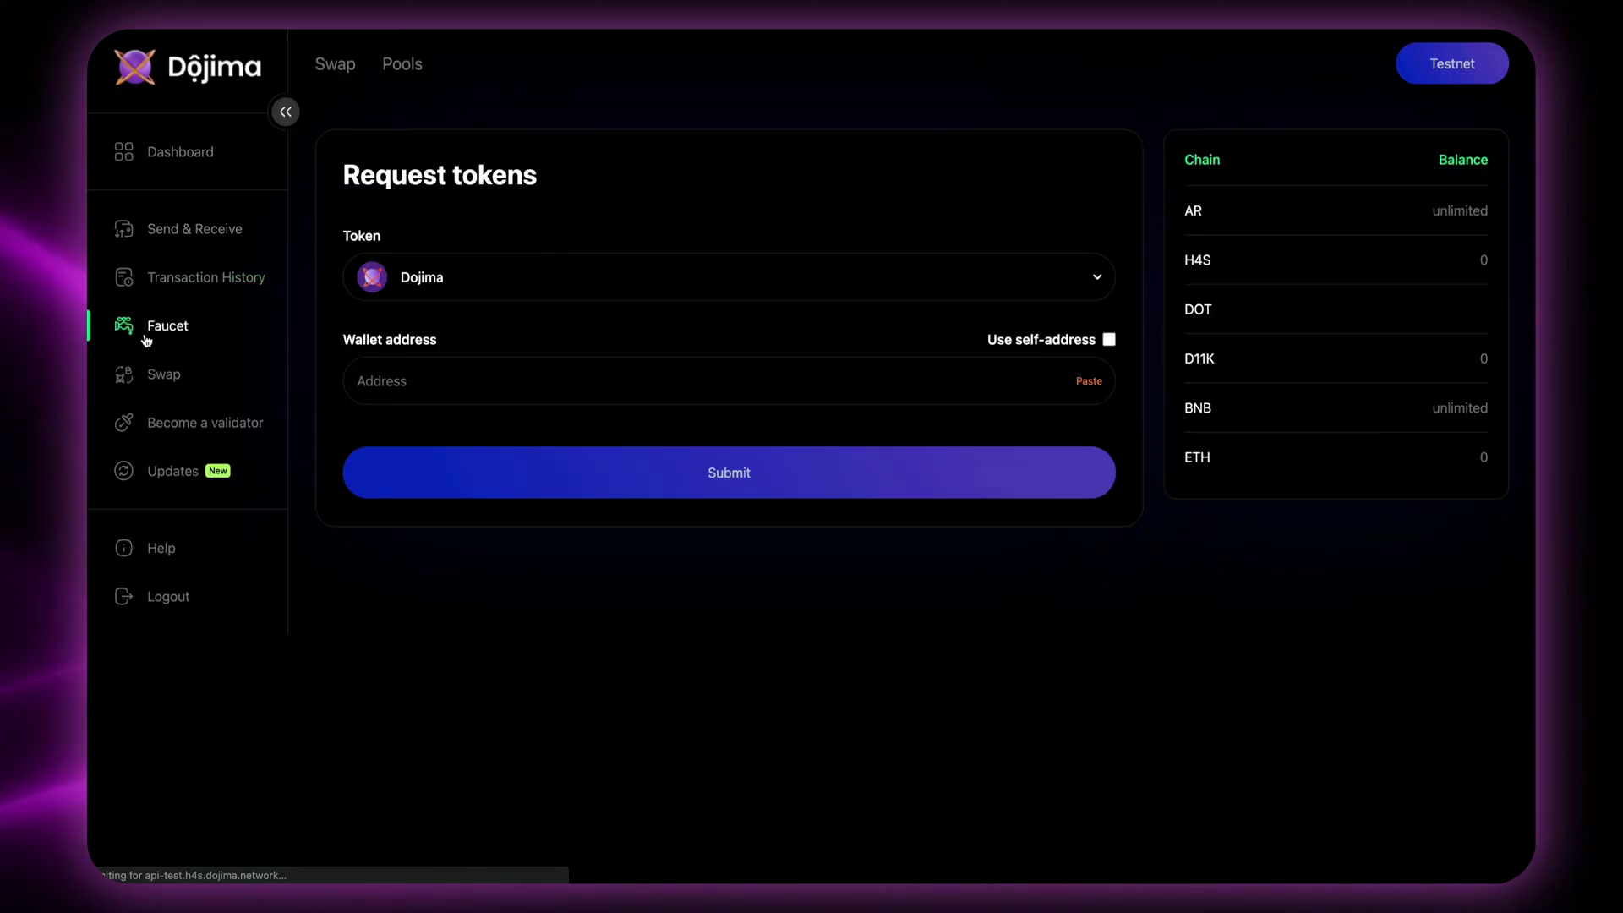
pyautogui.click(523, 285)
pyautogui.click(642, 657)
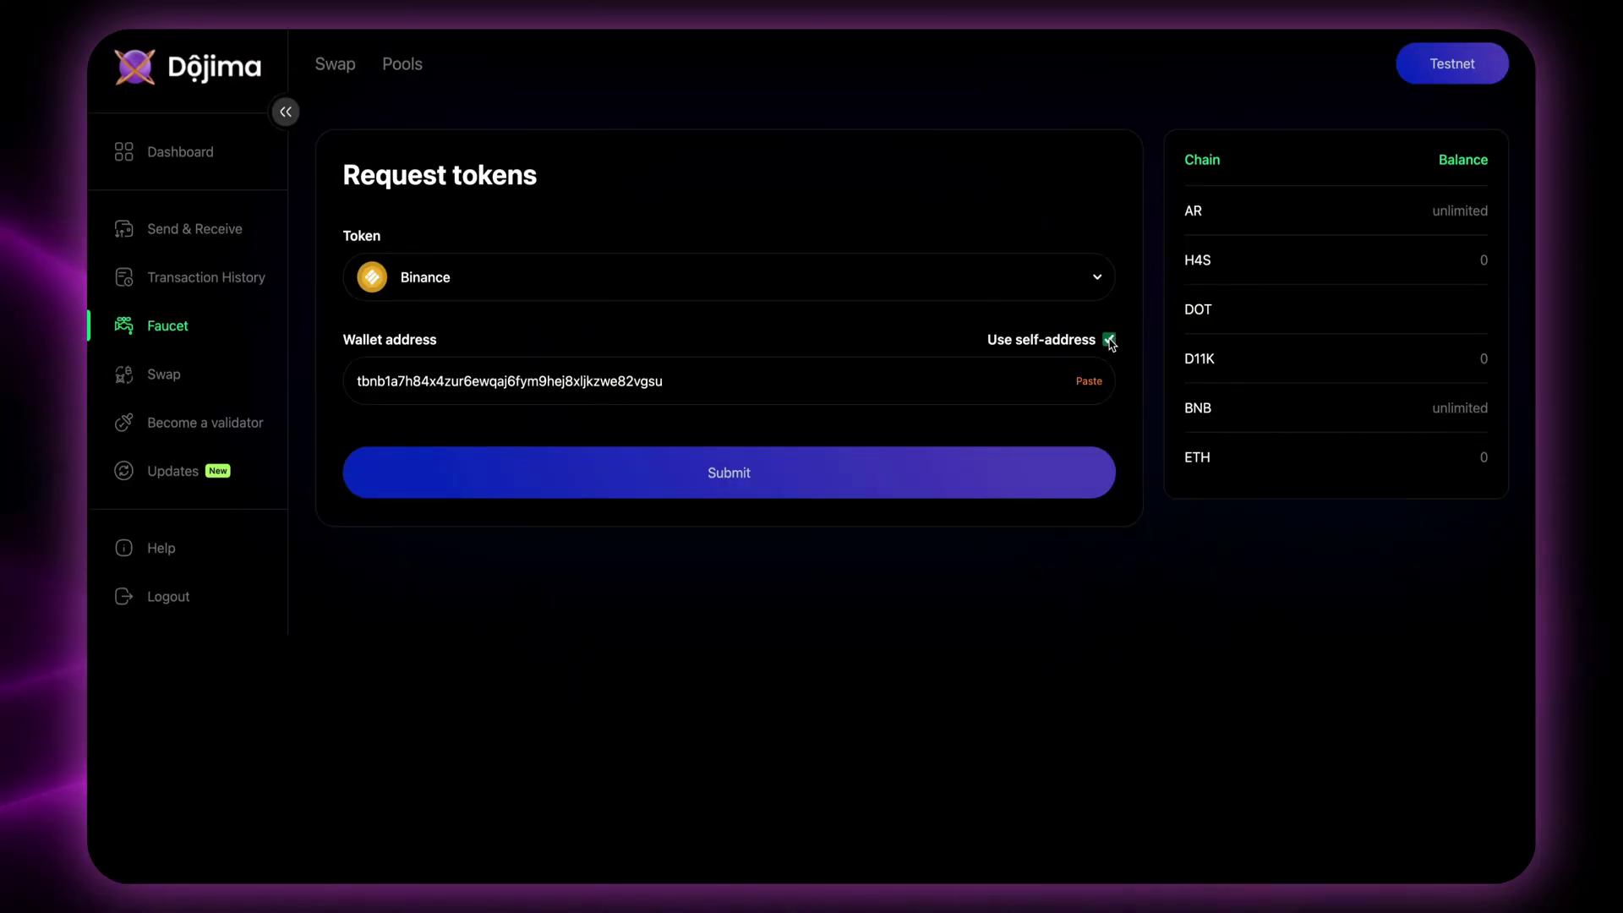
pyautogui.click(744, 479)
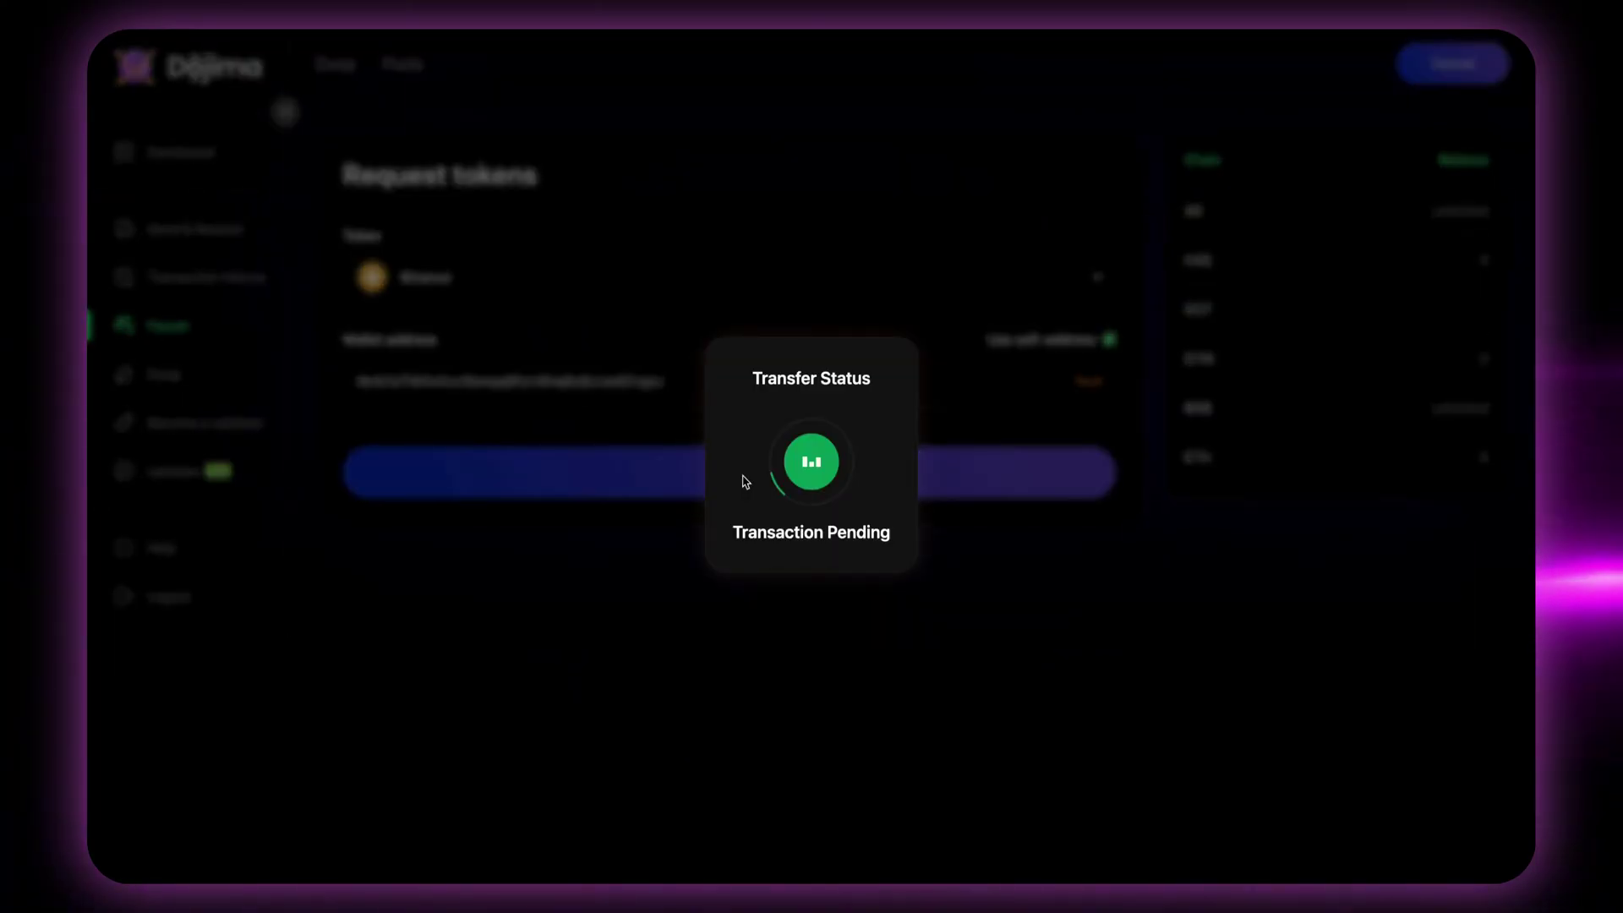
pyautogui.click(707, 633)
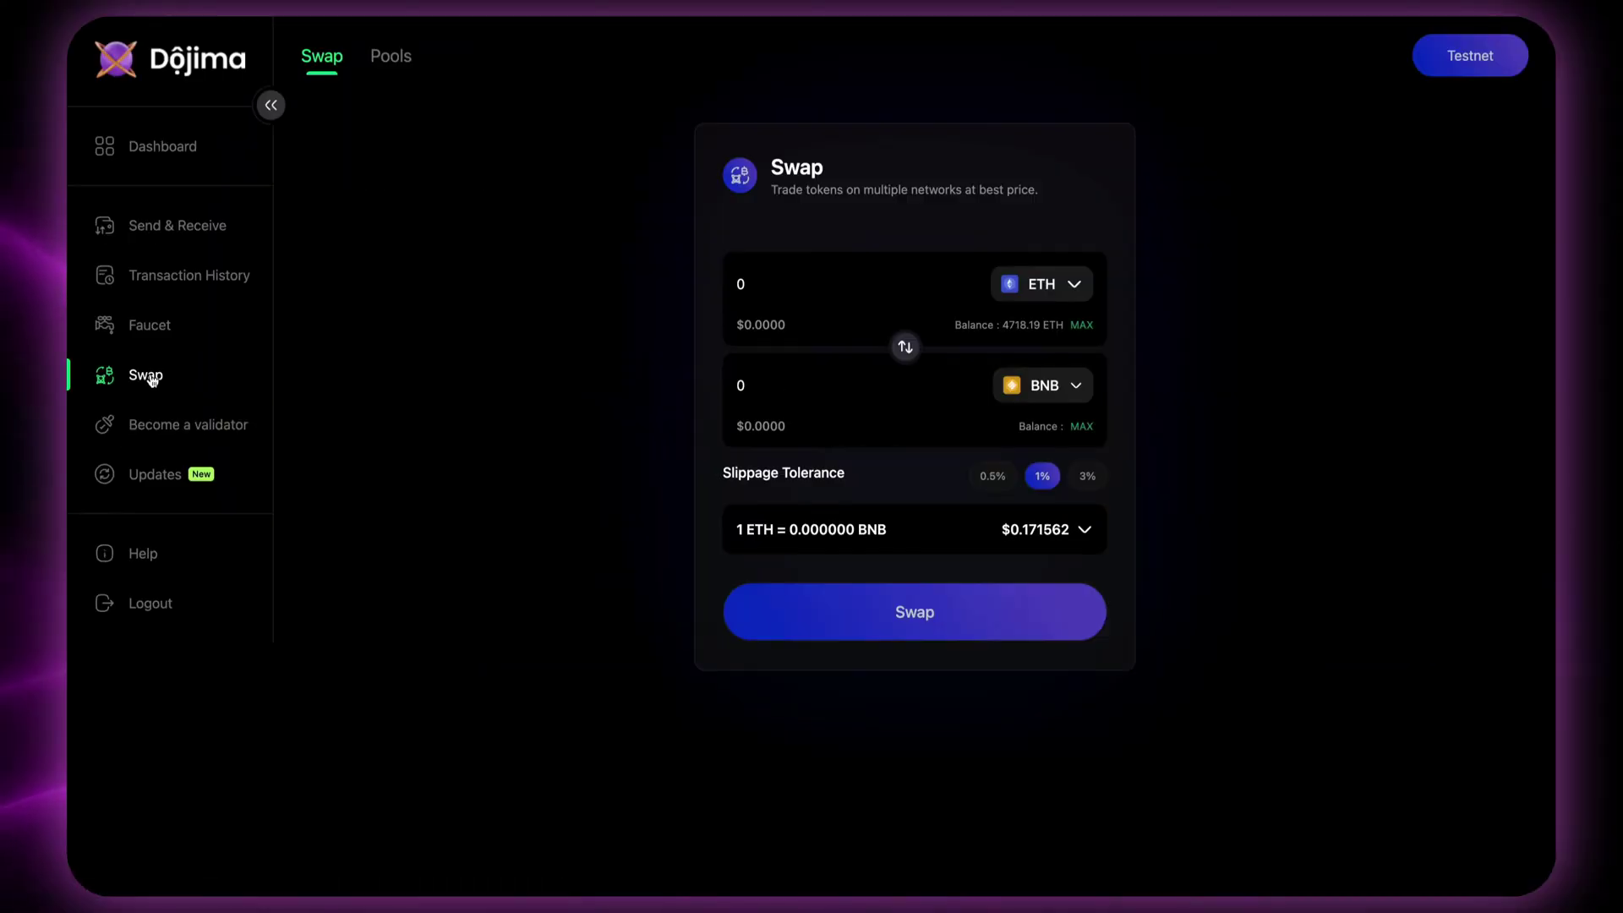
# Choose DOT as the token to receive and set 0.5% slippage tolerance
pyautogui.click(1073, 281)
pyautogui.click(989, 248)
pyautogui.click(1041, 282)
pyautogui.click(717, 606)
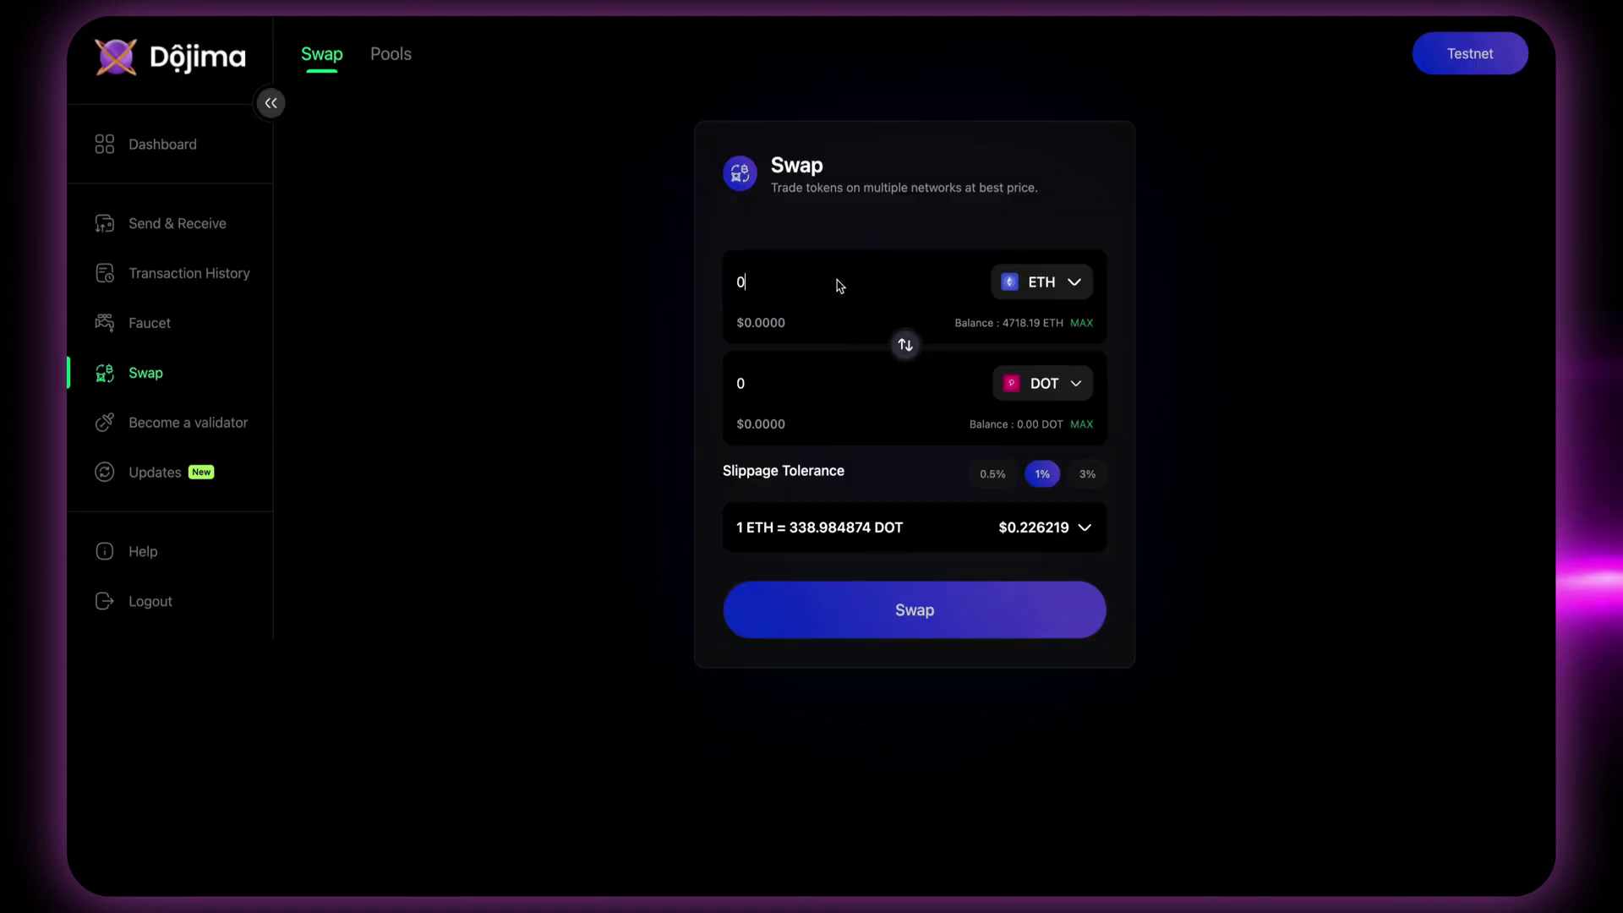
pyautogui.click(996, 478)
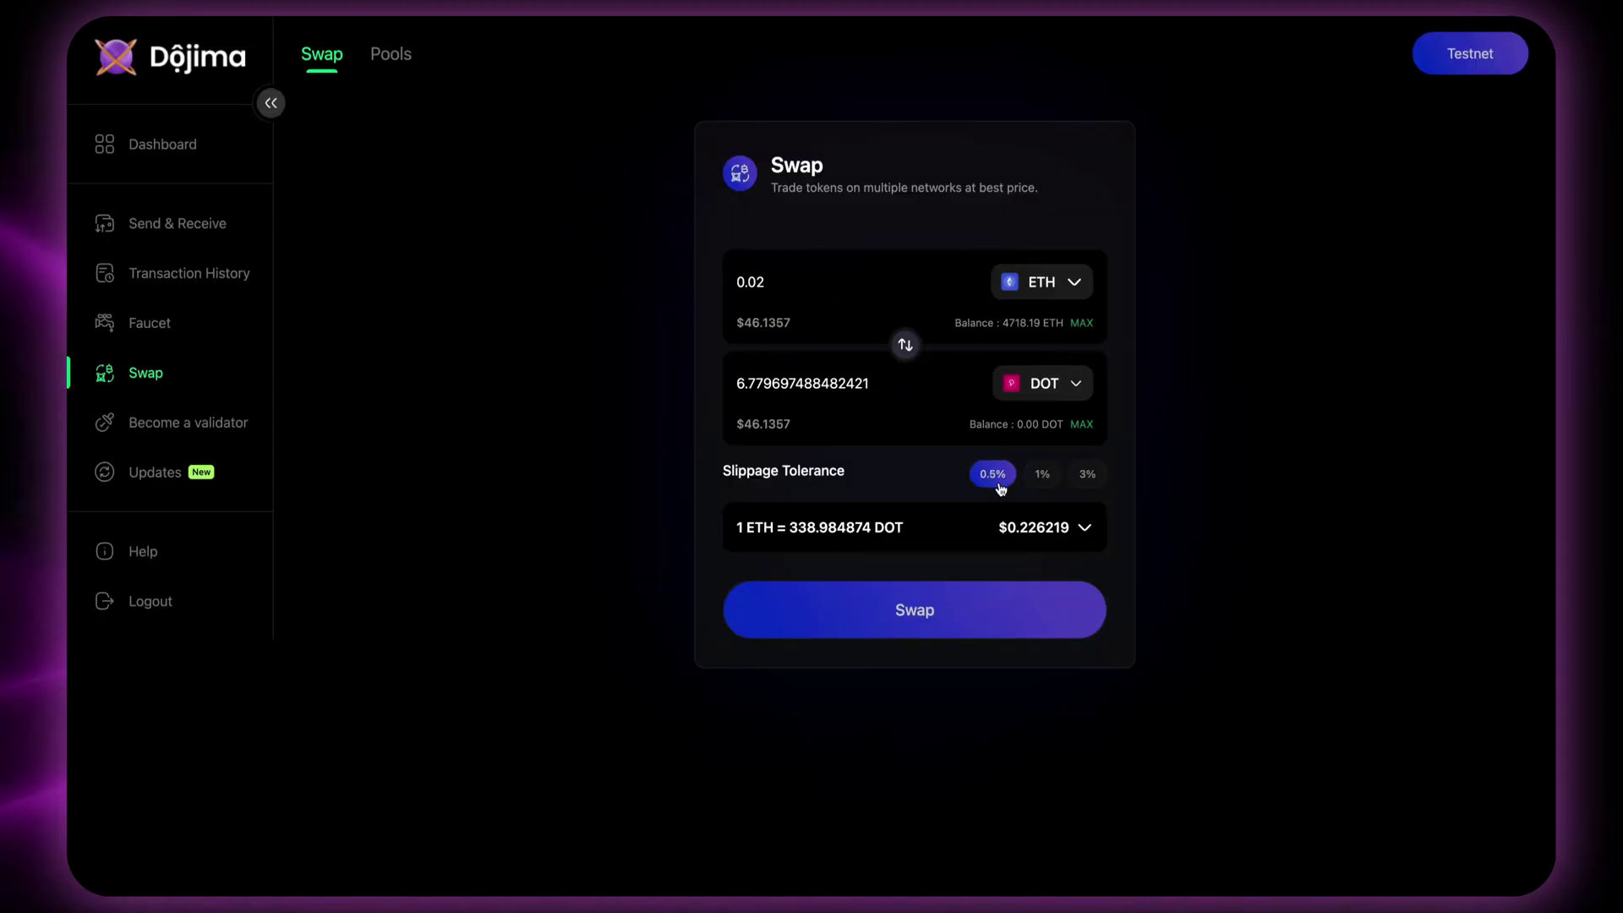
# Swap 0.02 ETH for DOT using the suggested recipient address and confirm
pyautogui.click(854, 608)
pyautogui.click(956, 278)
pyautogui.click(998, 332)
pyautogui.click(1029, 540)
pyautogui.click(1001, 451)
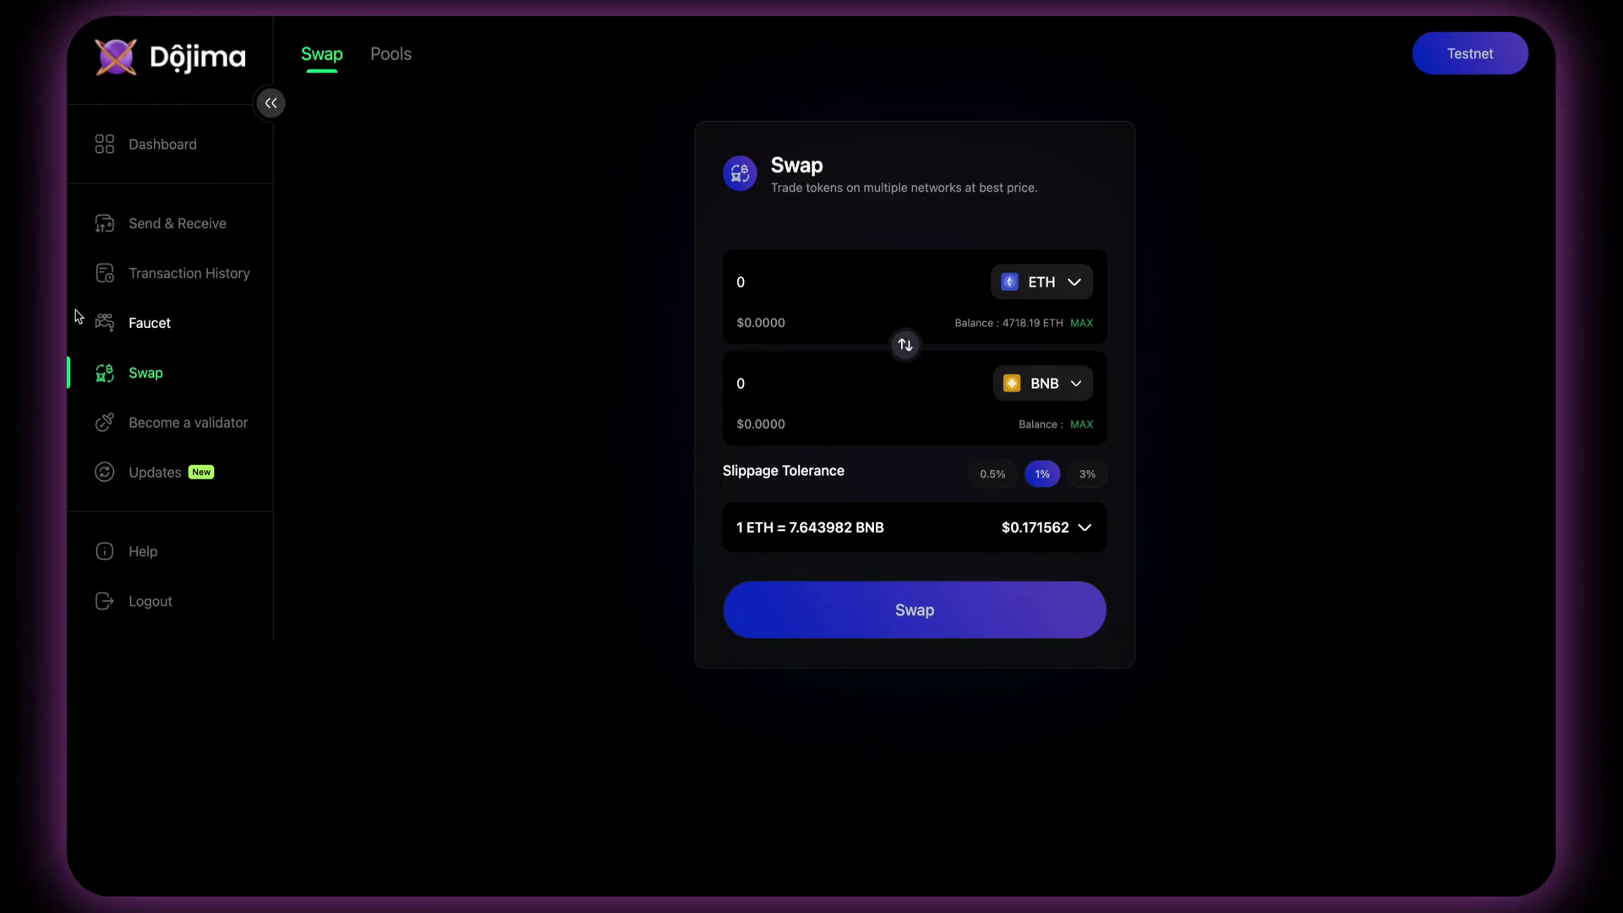
# Show the four-step validator staking form, then the Wallet Updates pools announcement
pyautogui.click(166, 436)
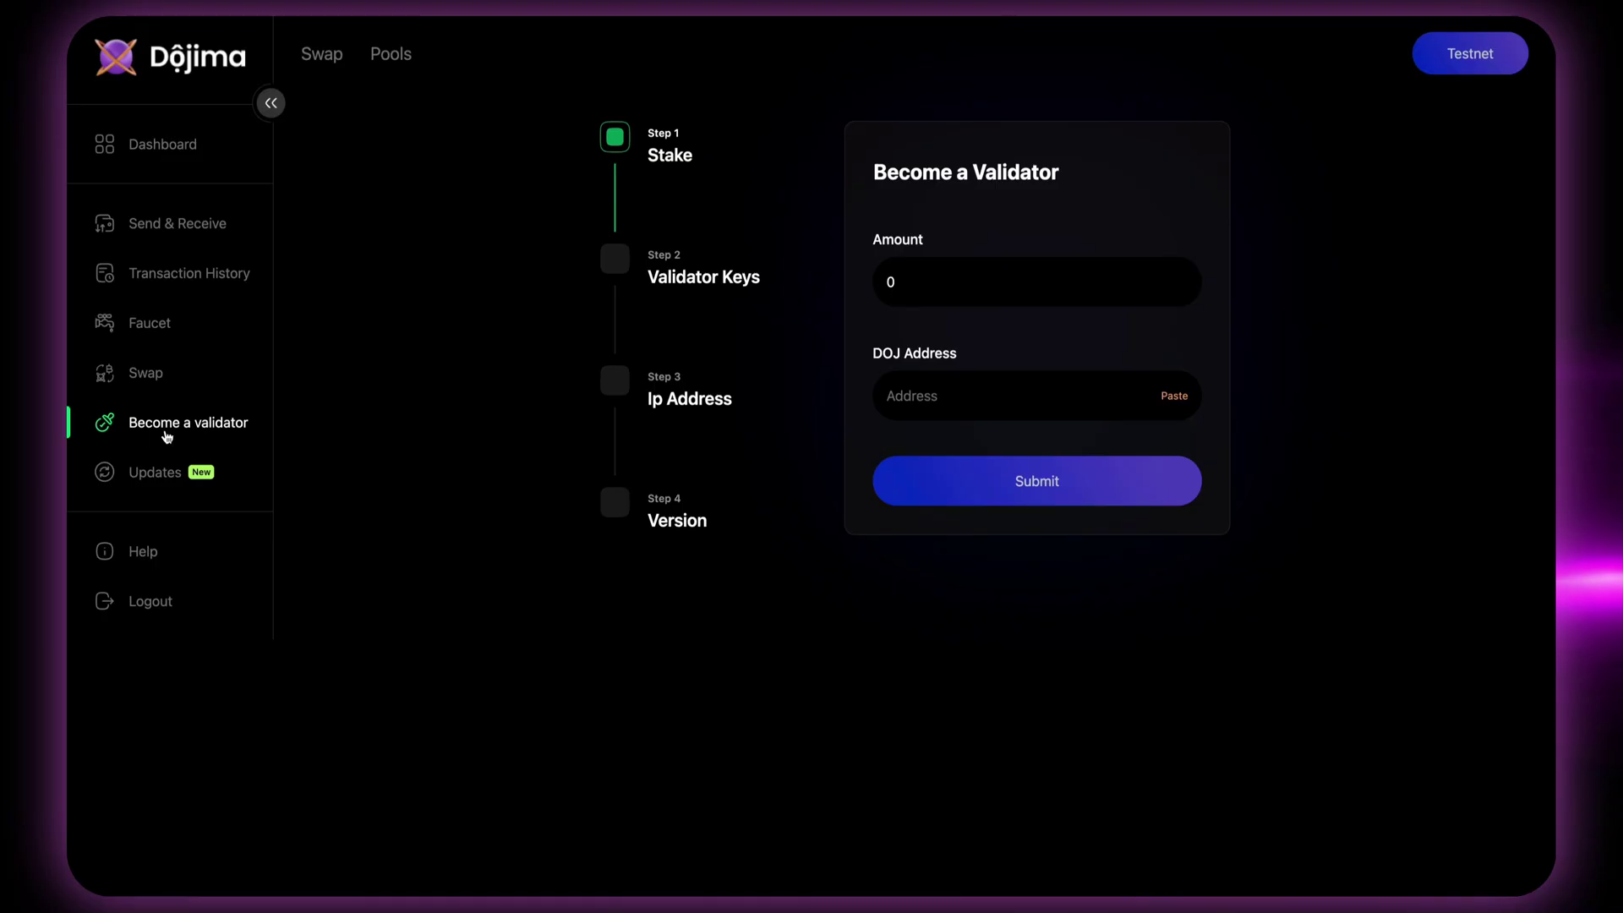
pyautogui.click(161, 473)
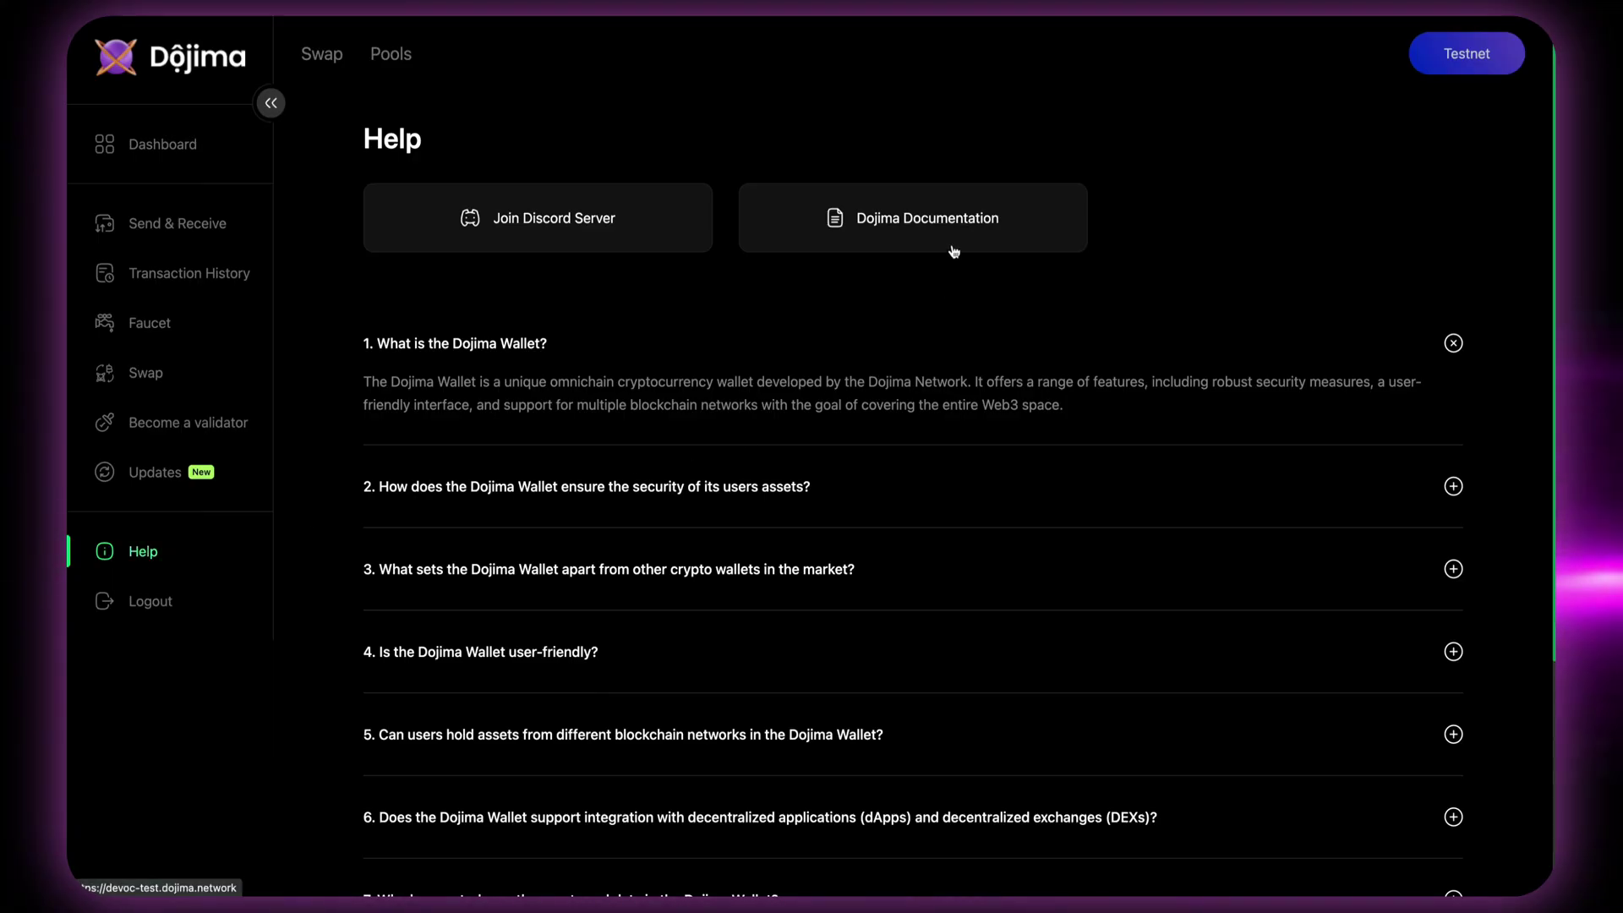
pyautogui.click(950, 246)
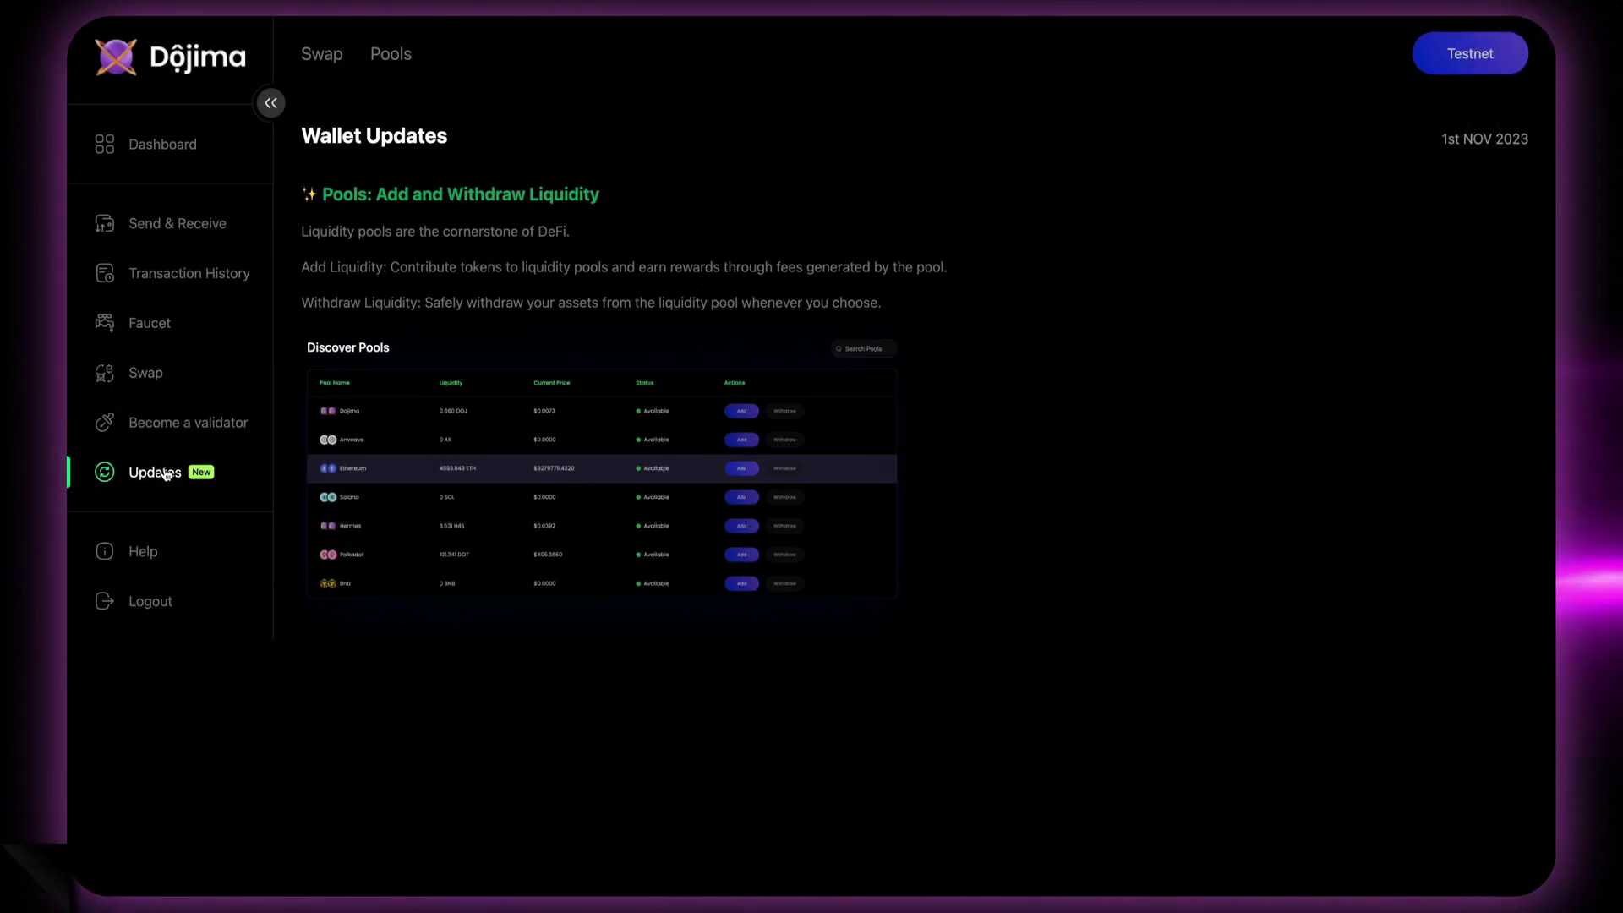
# Pass through the validator staking form to the transaction history of past H4S transfers
pyautogui.click(166, 432)
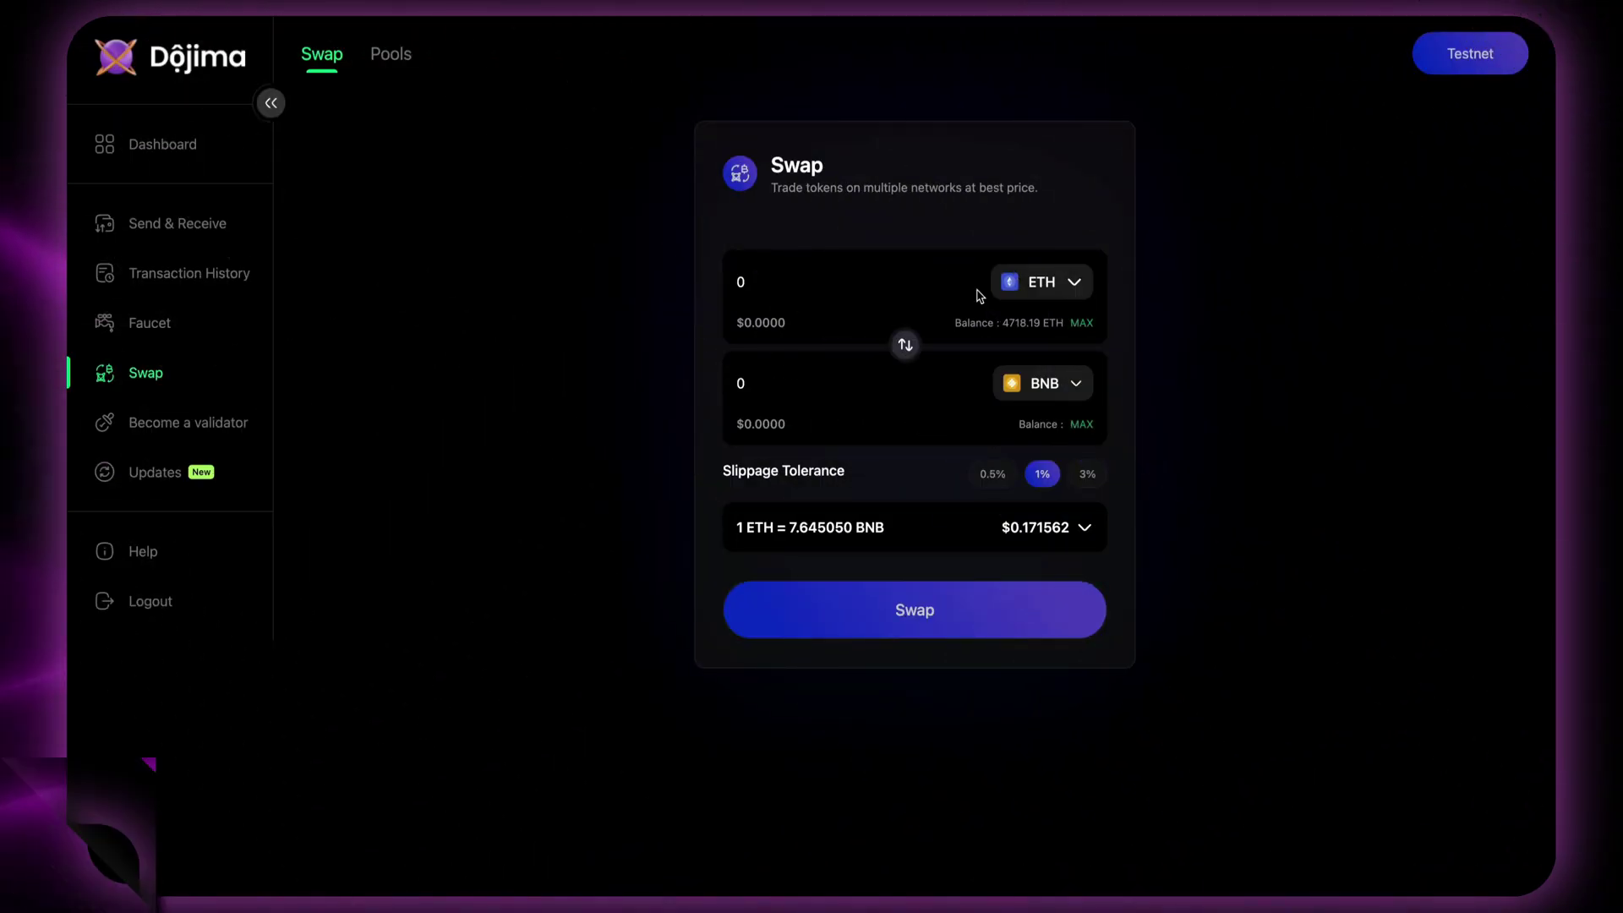
pyautogui.click(193, 278)
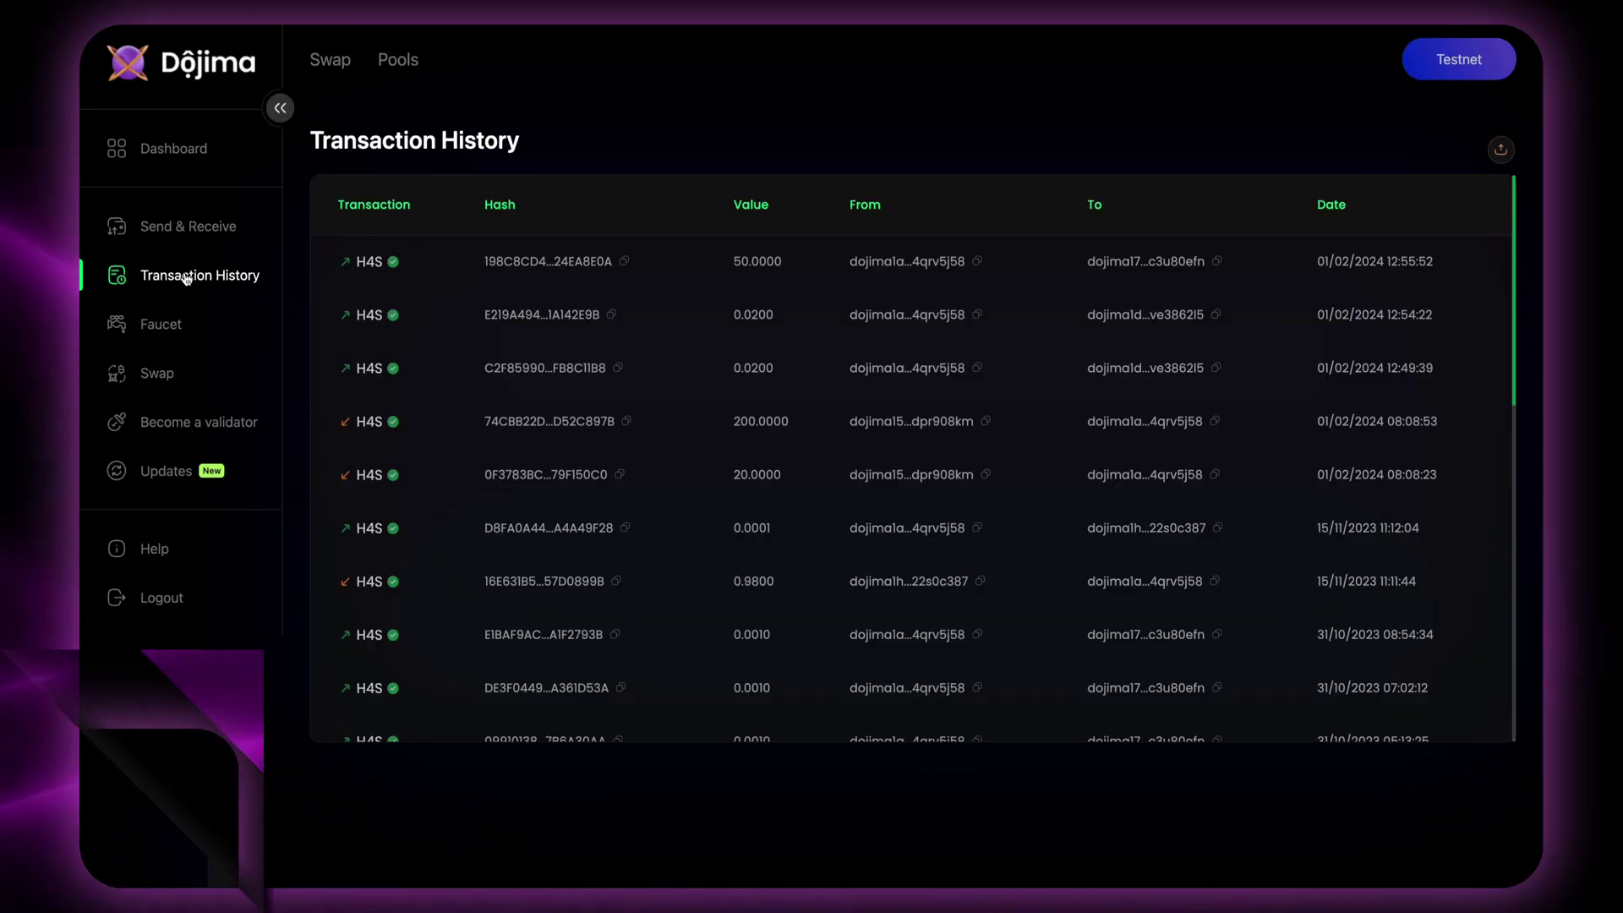